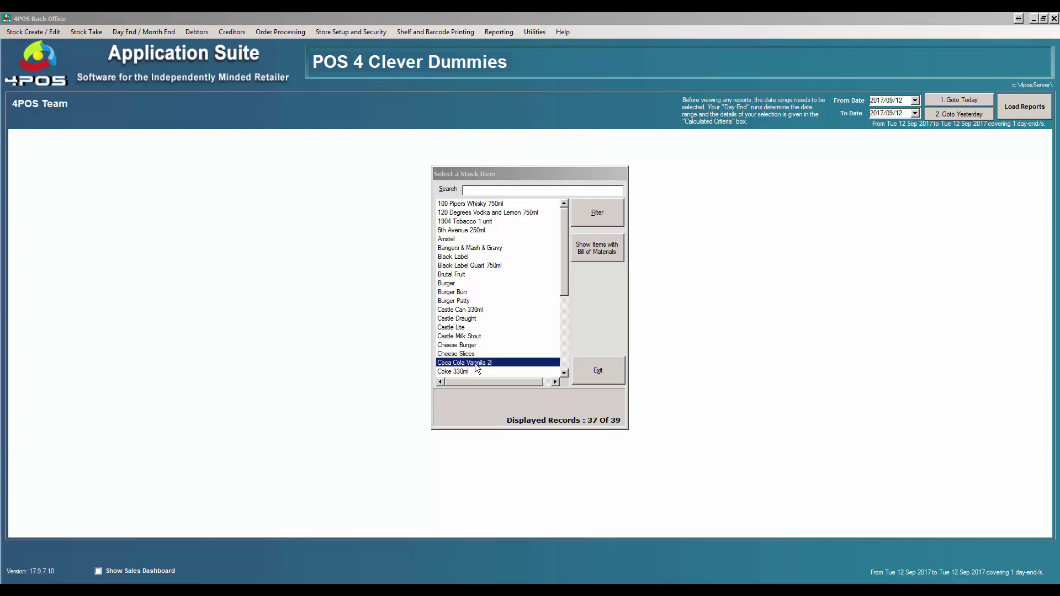
Step: On Coca Cola Vannila 2l, check the Cooldrink 2lt deposit's 5.70 case price, then close the deposit dialogs
{"action": "double_click", "coordinate": [475, 363]}
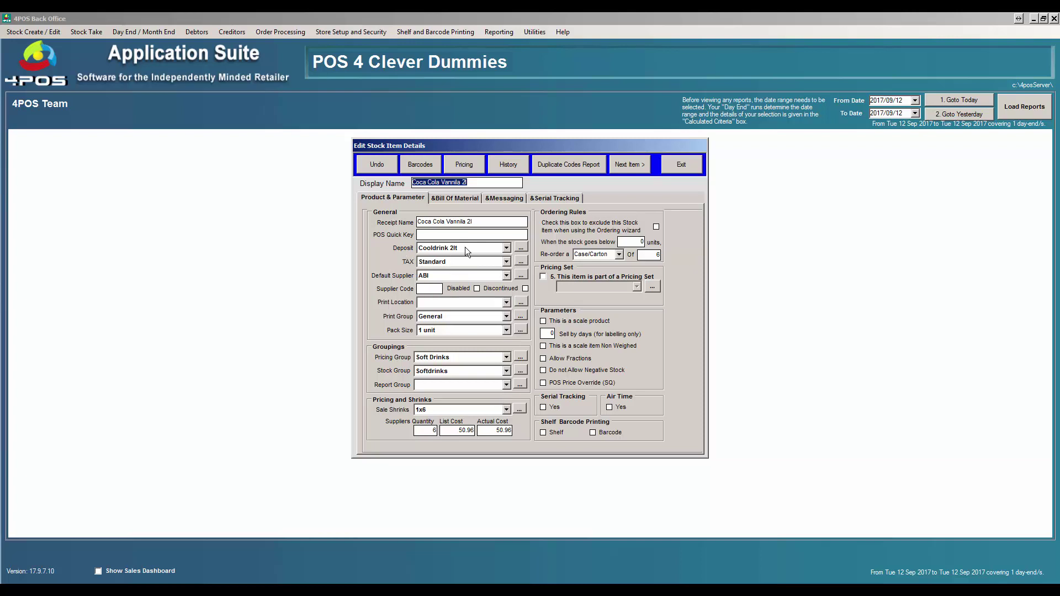
{"action": "left_click", "coordinate": [519, 248]}
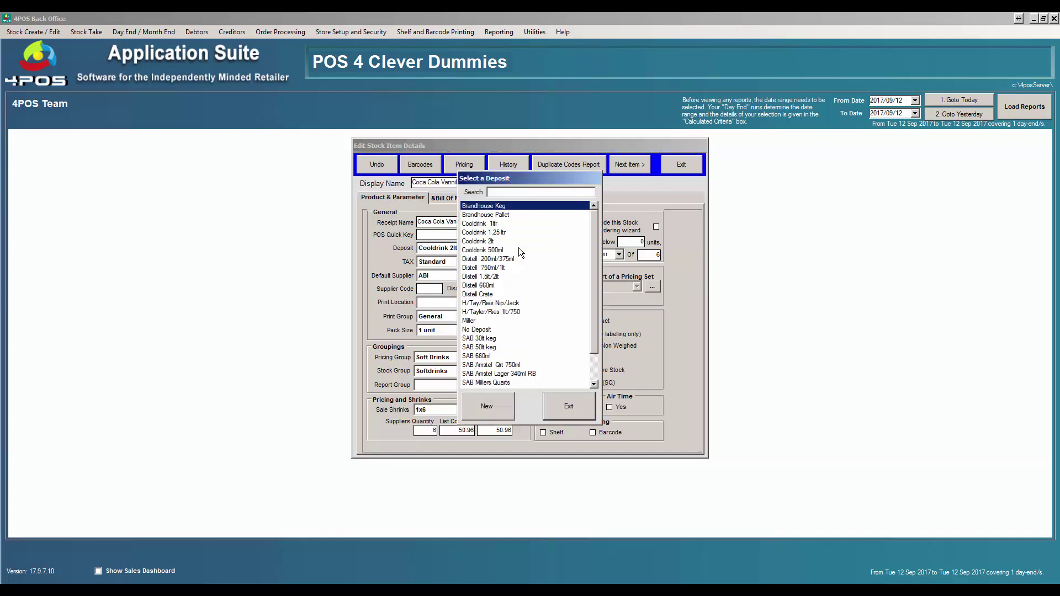
{"action": "double_click", "coordinate": [493, 241]}
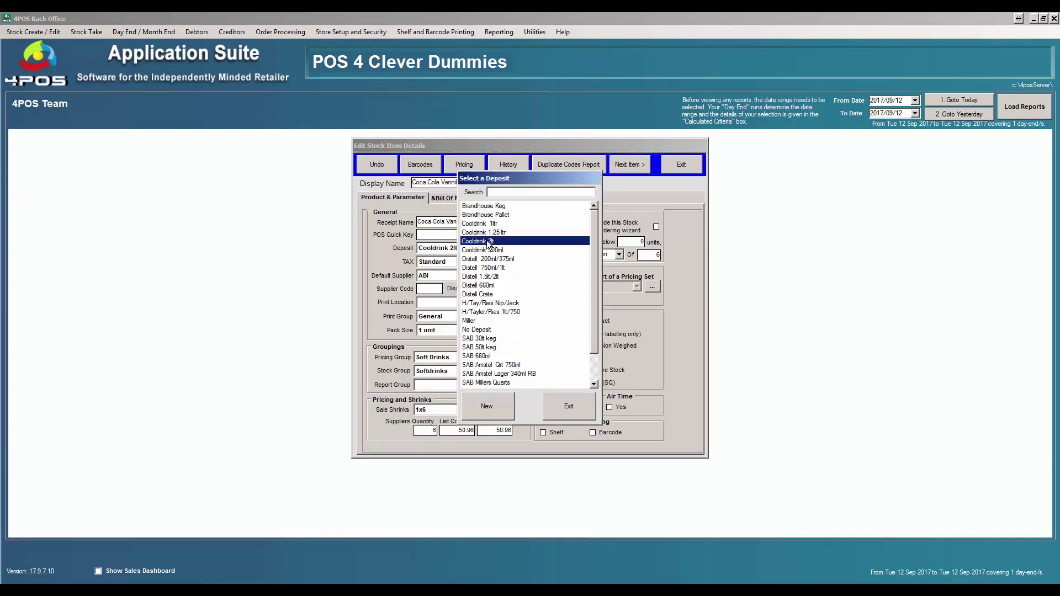
{"action": "left_click_drag", "start_coordinate": [655, 297], "coordinate": [674, 307]}
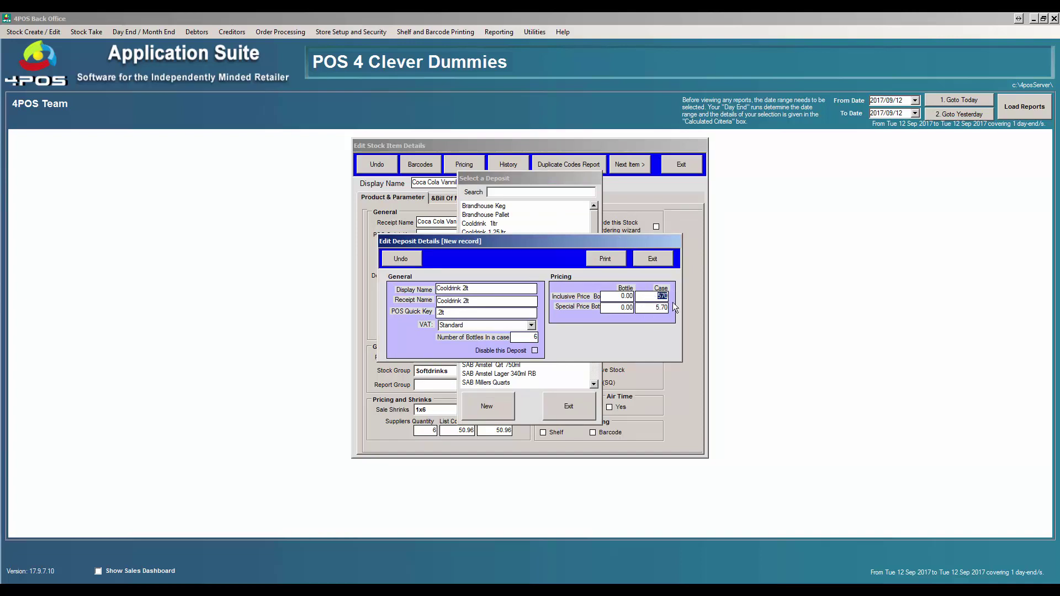
{"action": "left_click", "coordinate": [653, 260]}
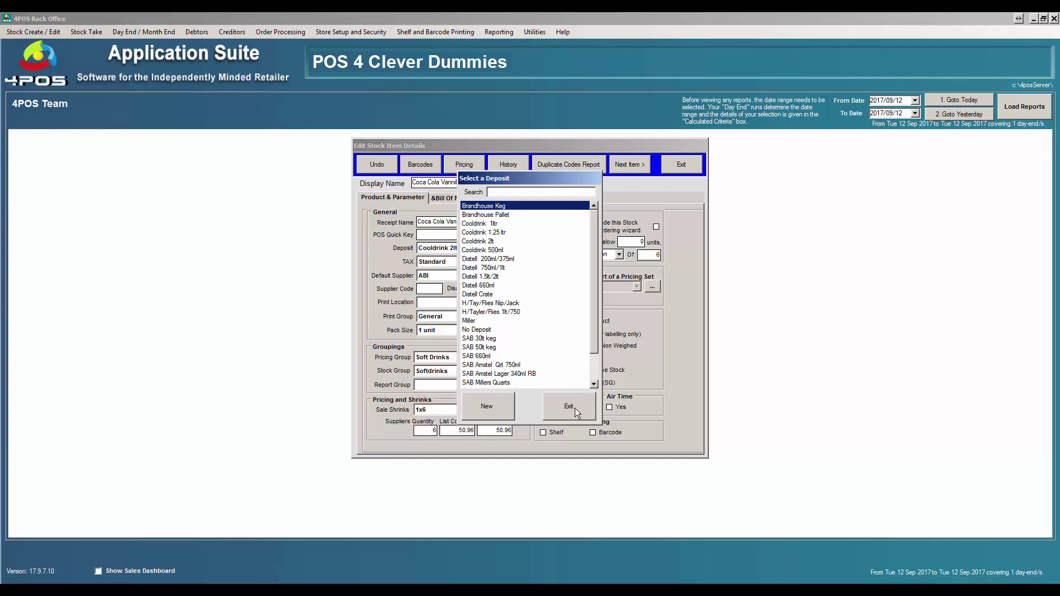
{"action": "left_click", "coordinate": [575, 408]}
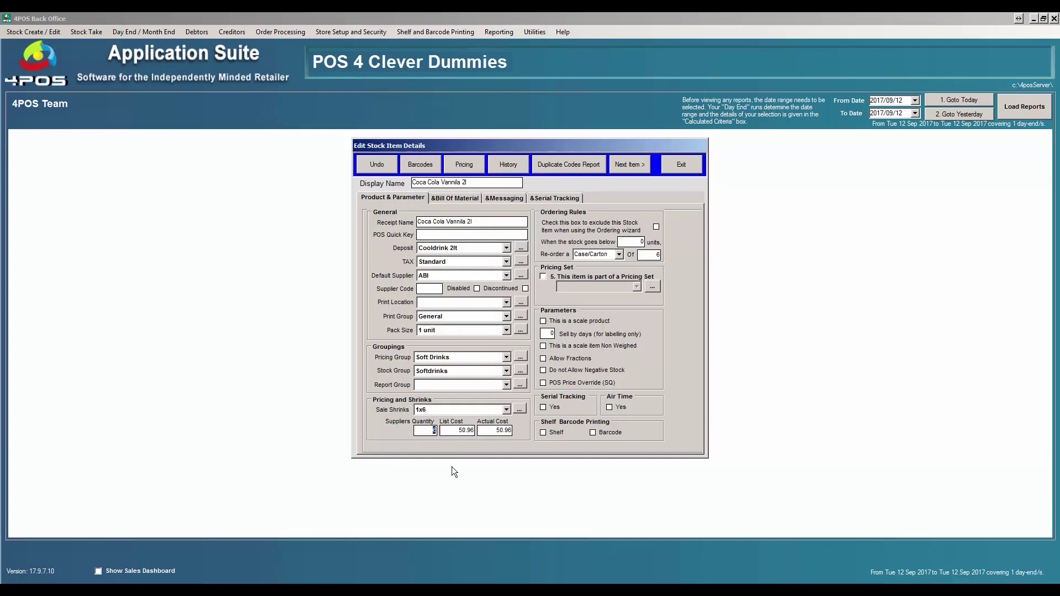
{"action": "left_click", "coordinate": [476, 431]}
{"action": "left_click", "coordinate": [472, 168]}
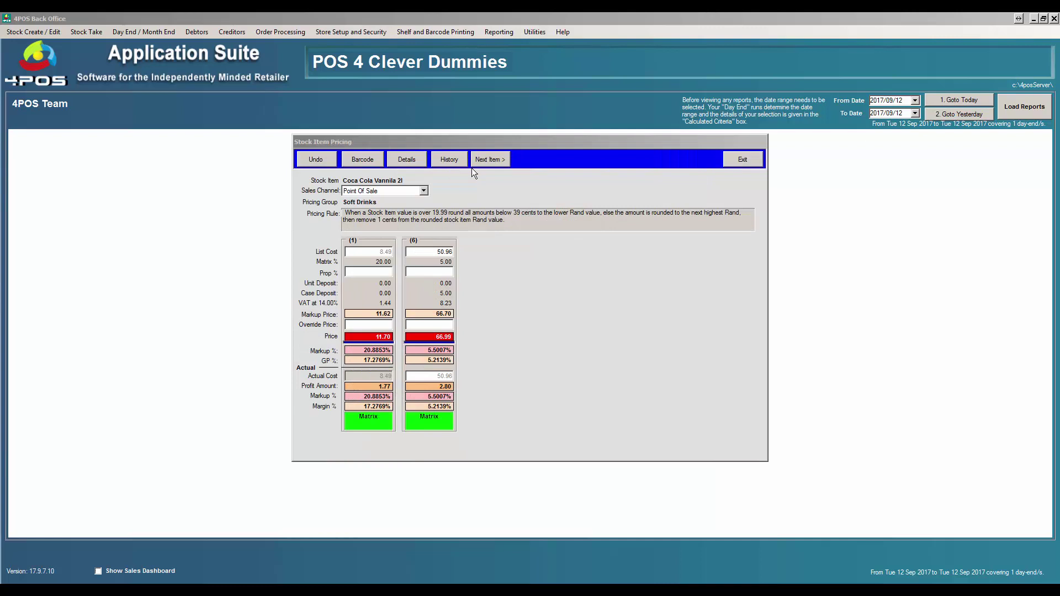
{"action": "left_click", "coordinate": [437, 255]}
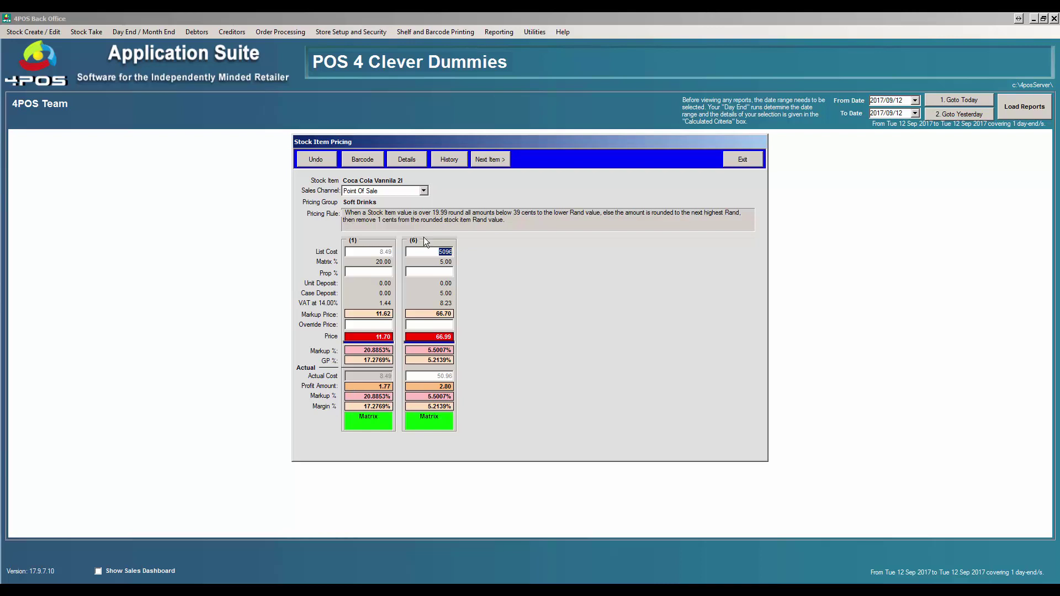
{"action": "left_click", "coordinate": [409, 159]}
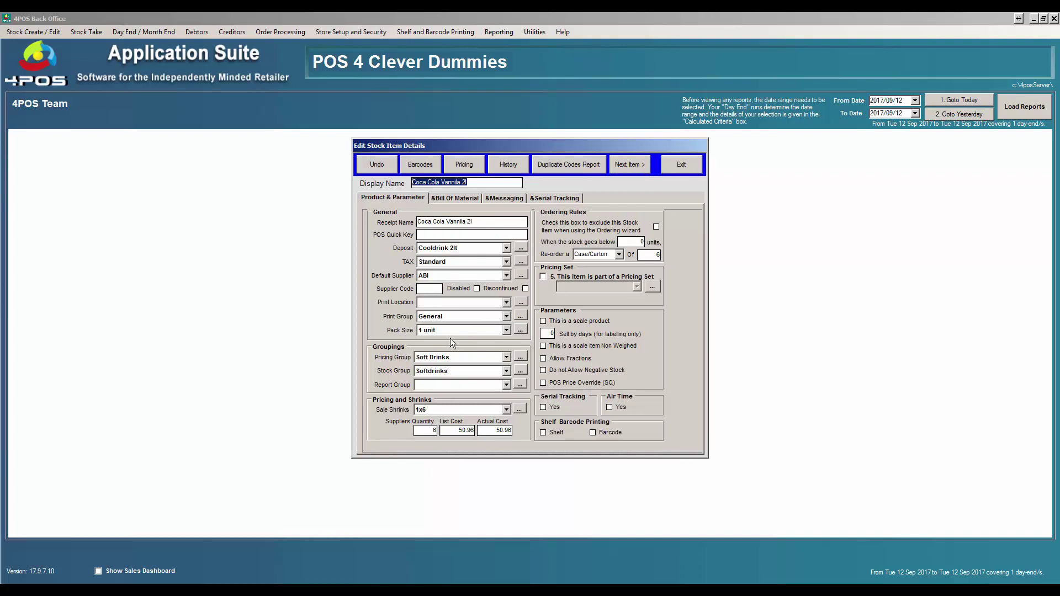
{"action": "left_click", "coordinate": [519, 356]}
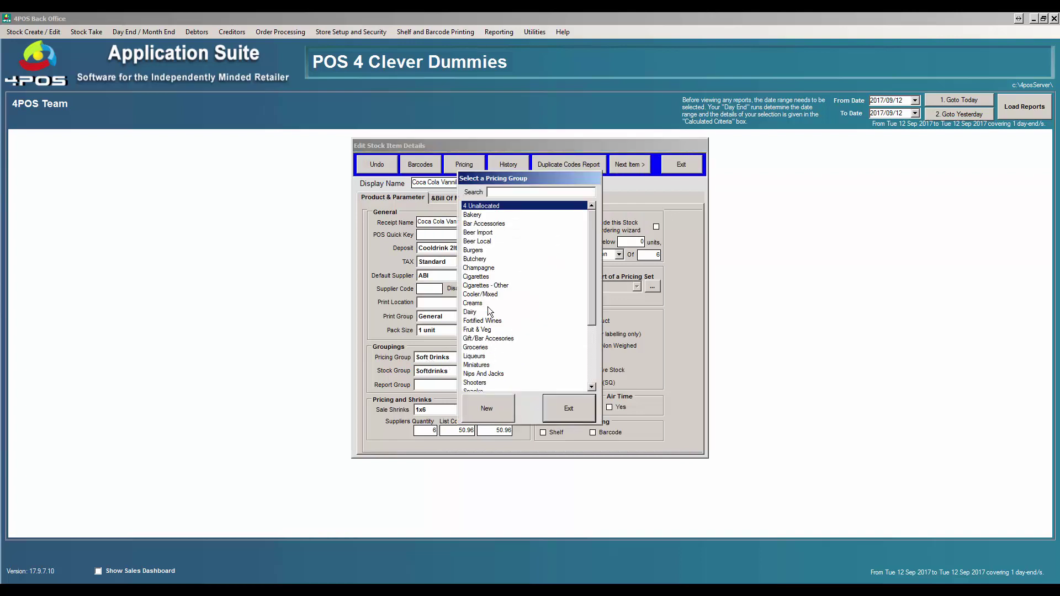
{"action": "left_click_drag", "start_coordinate": [592, 310], "coordinate": [590, 354]}
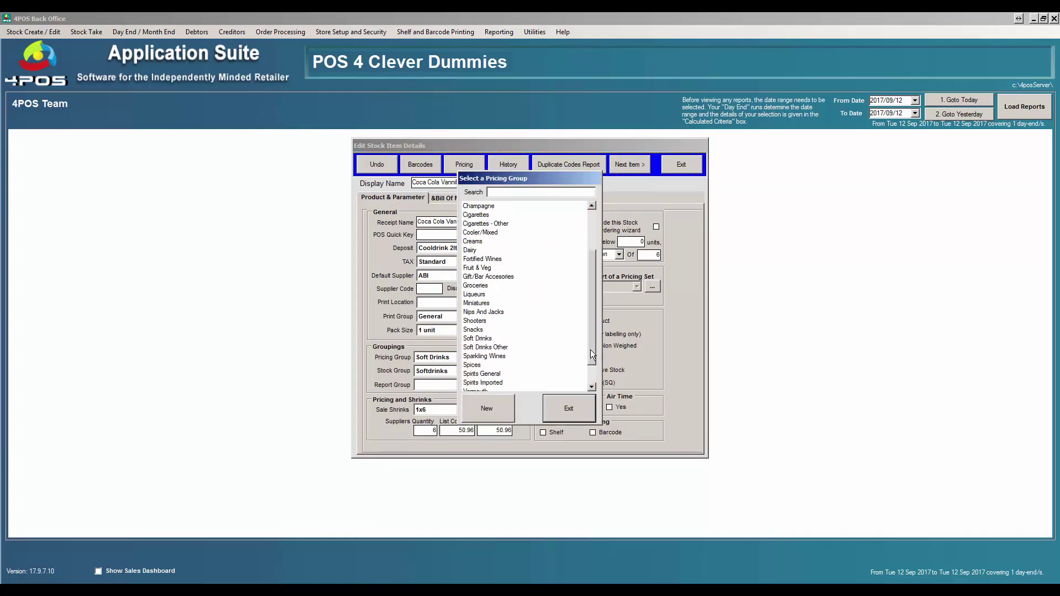
{"action": "double_click", "coordinate": [478, 339]}
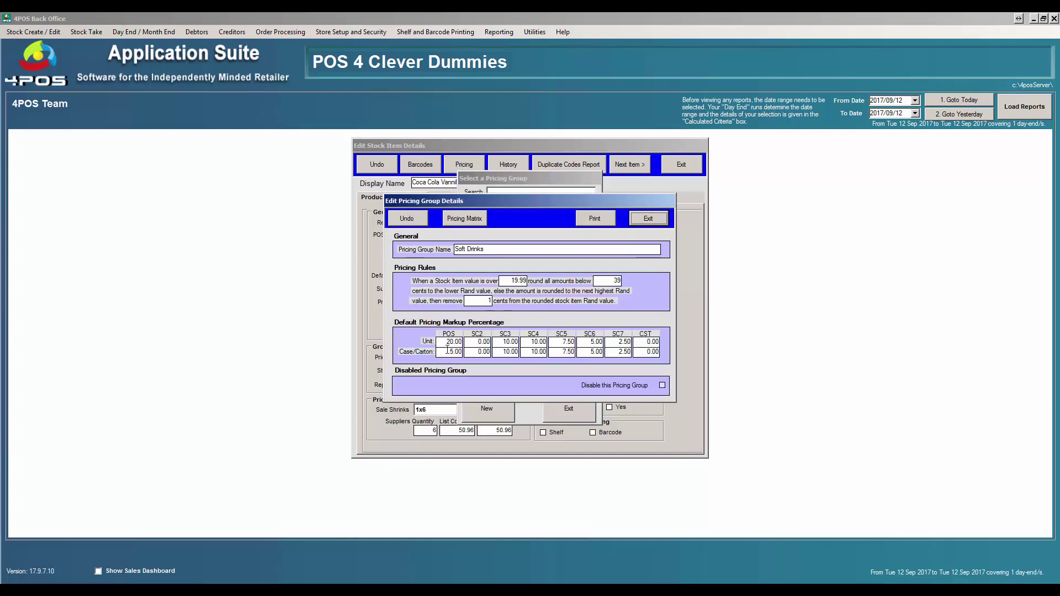
{"action": "left_click", "coordinate": [448, 341]}
{"action": "double_click", "coordinate": [456, 352]}
{"action": "double_click", "coordinate": [512, 281]}
{"action": "key", "text": "Tab"}
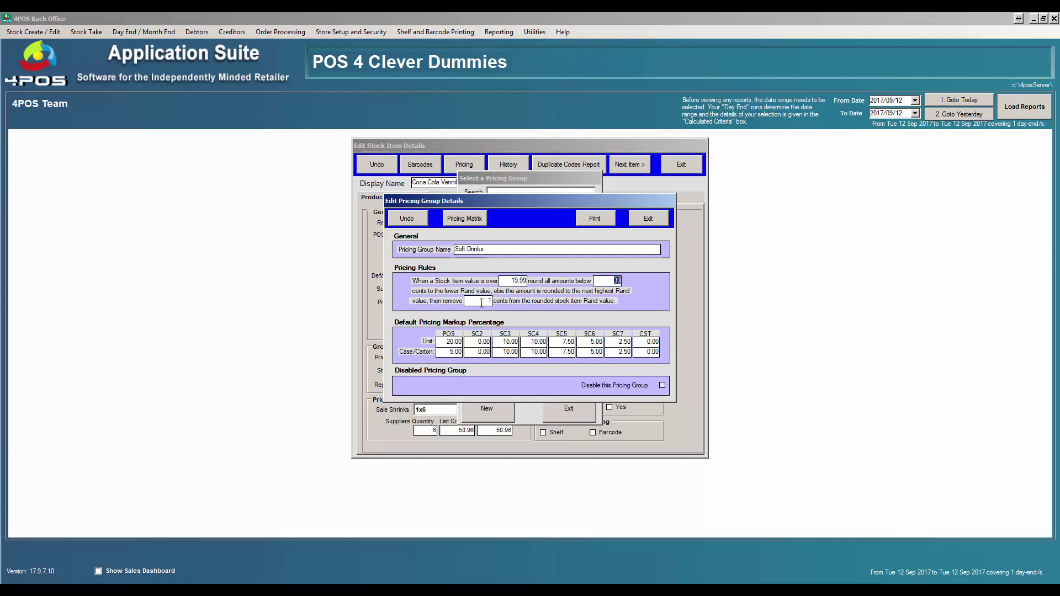
{"action": "key", "text": "Tab"}
{"action": "left_click", "coordinate": [648, 218]}
{"action": "left_click", "coordinate": [569, 409]}
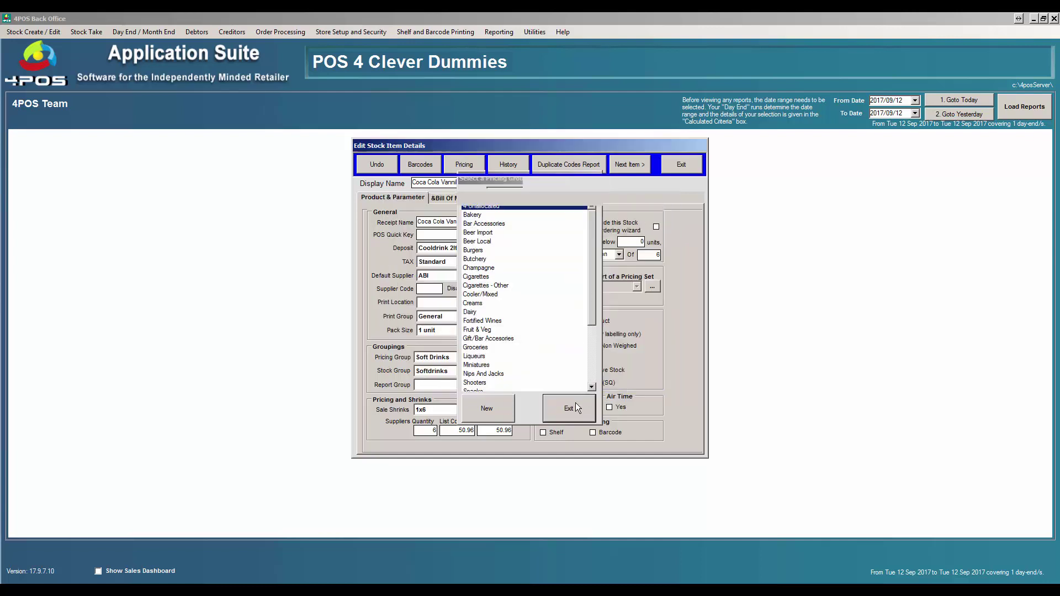
Step: Open Coca Cola Vannila 2l's pricing and select its case list cost value
{"action": "left_click", "coordinate": [471, 163]}
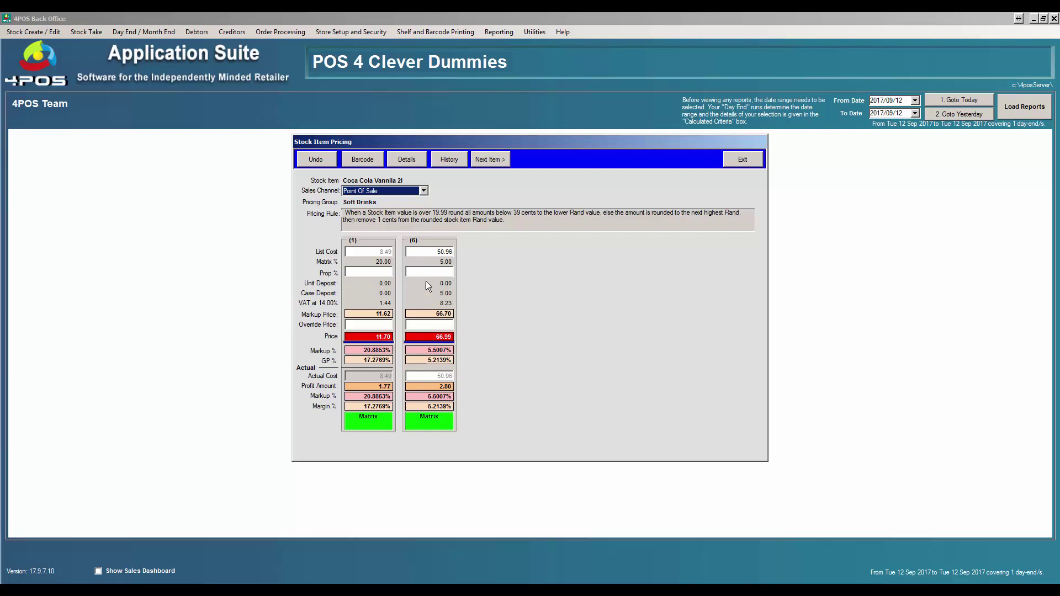
{"action": "left_click", "coordinate": [429, 250]}
{"action": "left_click_drag", "start_coordinate": [429, 250], "coordinate": [457, 249]}
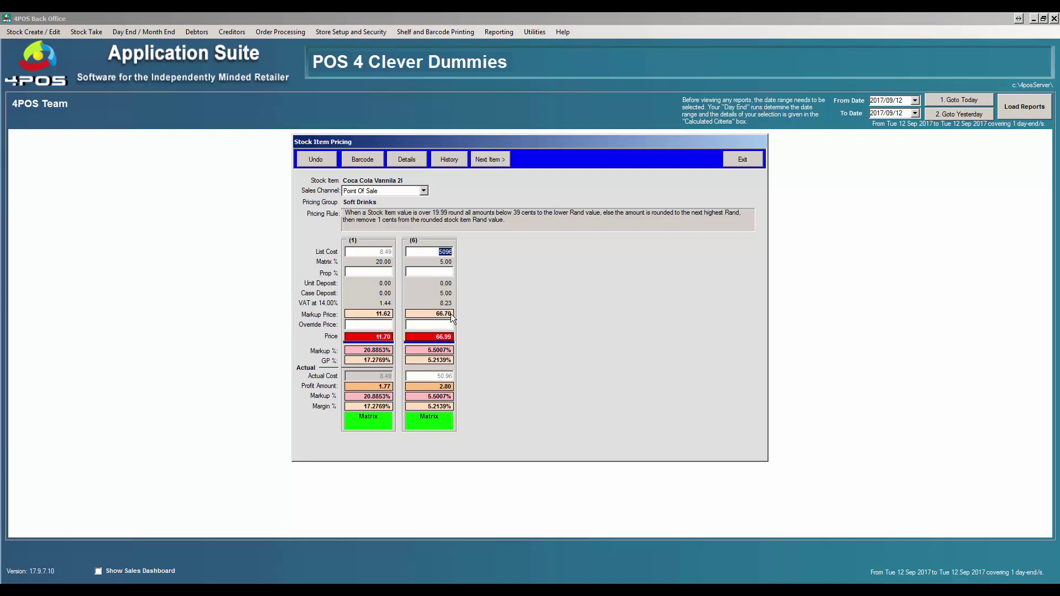
Step: In 4posmargins.xlsx, review the case cost (D3), matrix % (D4) and marked-up cost (D5) formulas
{"action": "key", "text": "alt+Tab"}
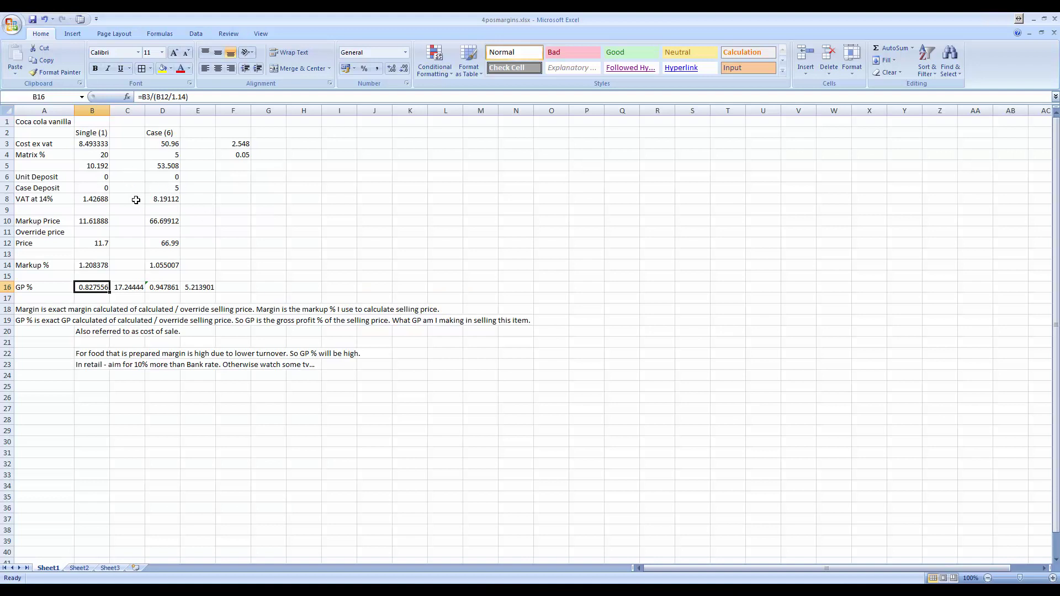
{"action": "left_click", "coordinate": [164, 144]}
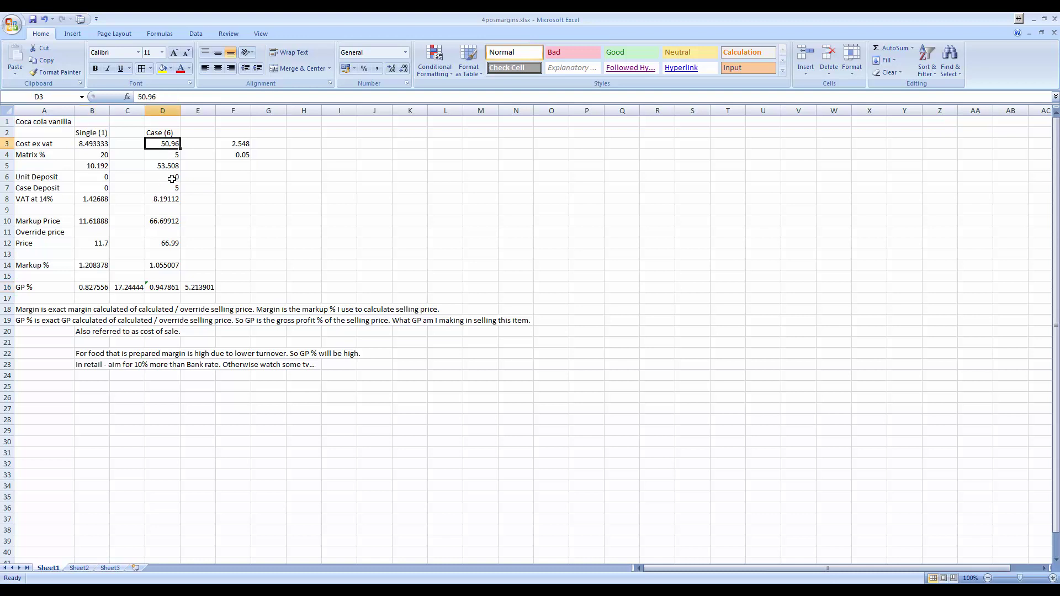
{"action": "left_click", "coordinate": [166, 157]}
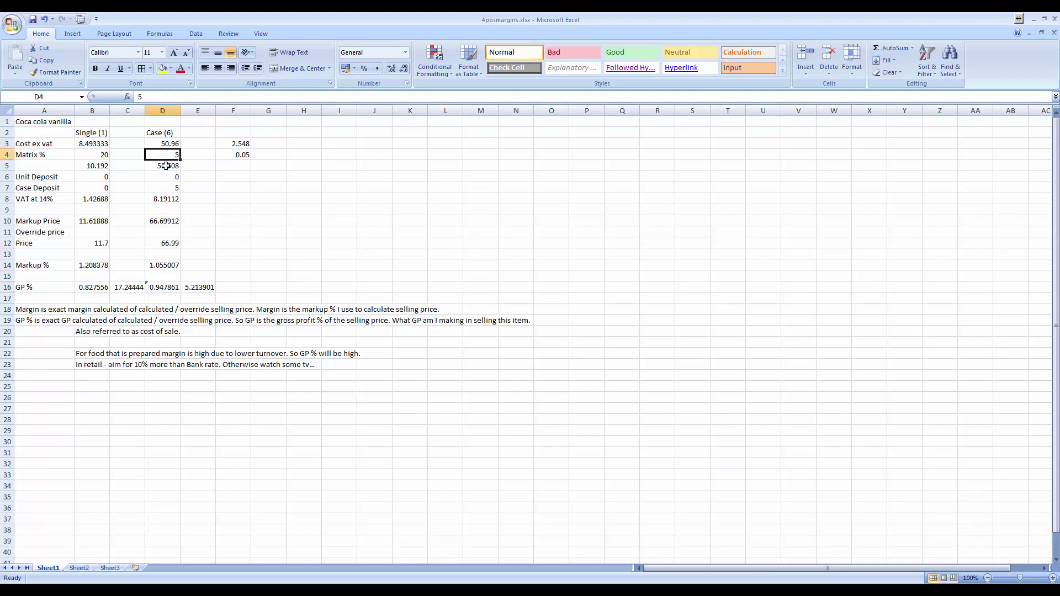
{"action": "left_click", "coordinate": [165, 165]}
{"action": "key", "text": "F2"}
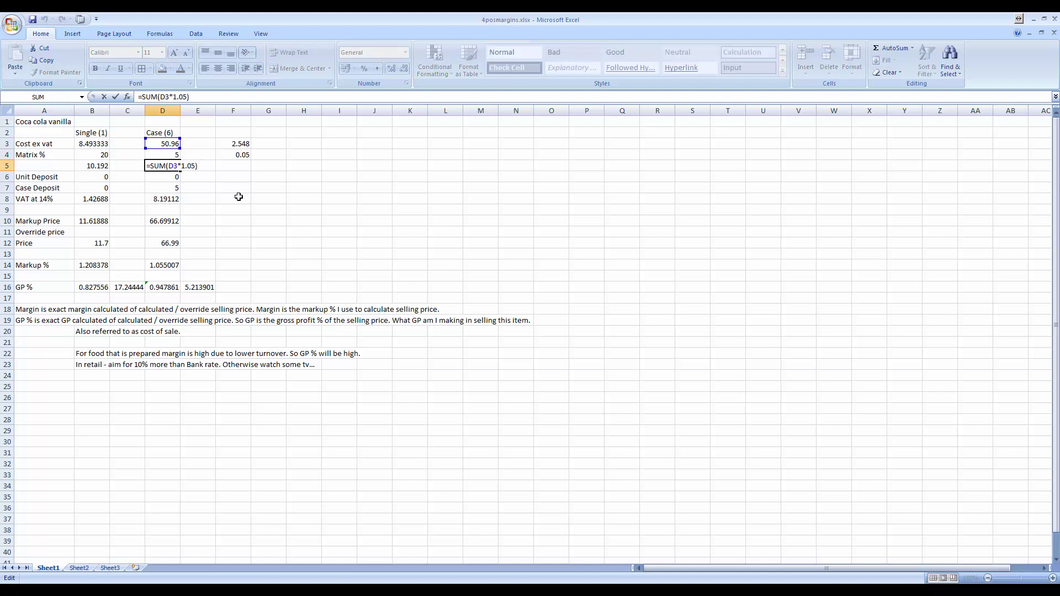
{"action": "left_click", "coordinate": [172, 154]}
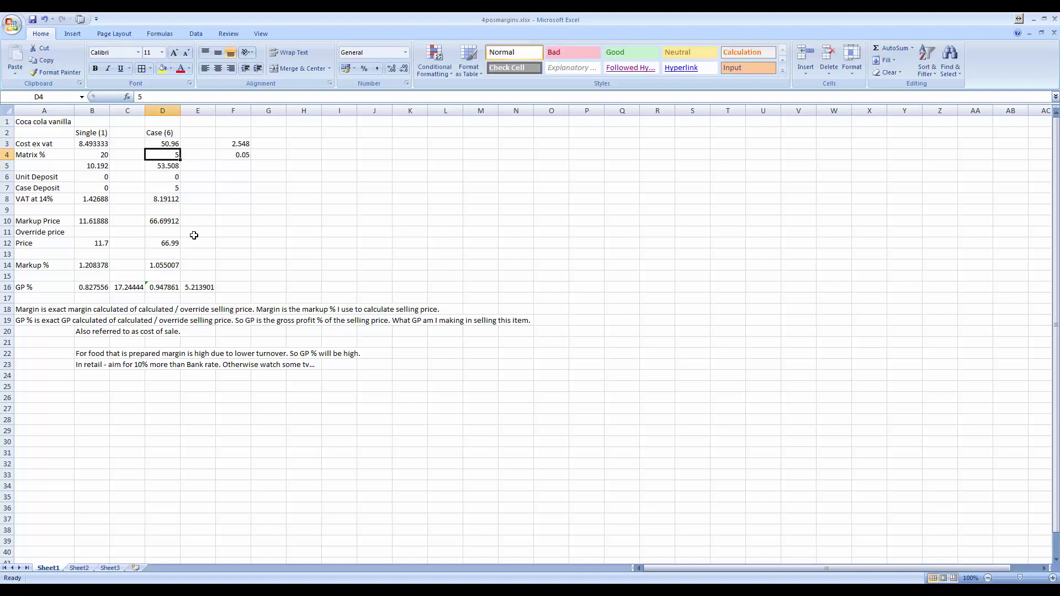
{"action": "left_click", "coordinate": [167, 168]}
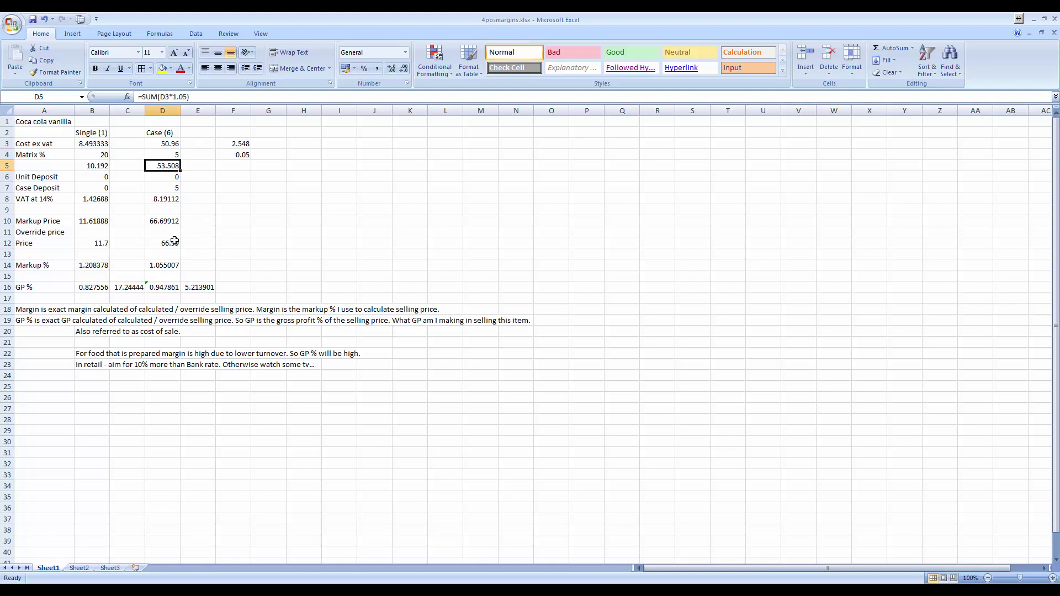
Step: Review the case deposit (D7), VAT (D8) and markup price (D10) formulas without changing them
{"action": "left_click", "coordinate": [161, 190]}
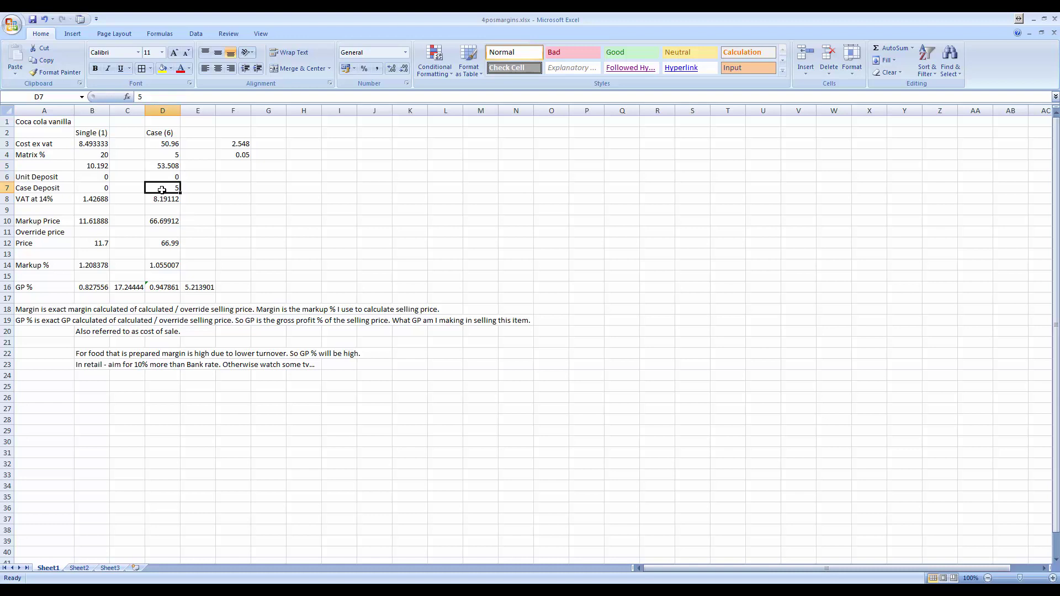
{"action": "left_click", "coordinate": [157, 202]}
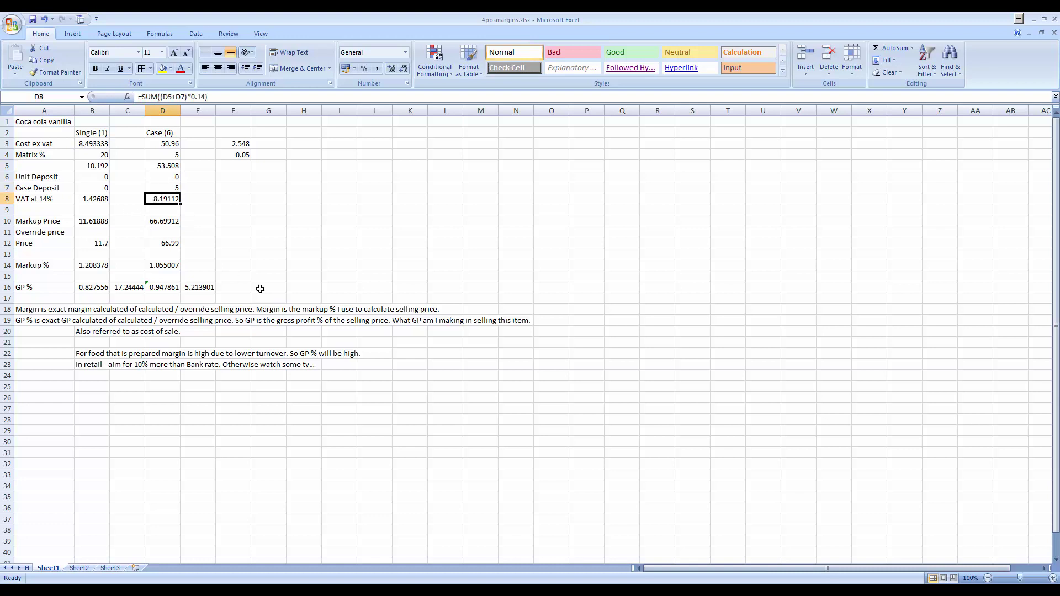
{"action": "key", "text": "F2"}
{"action": "key", "text": "F2"}
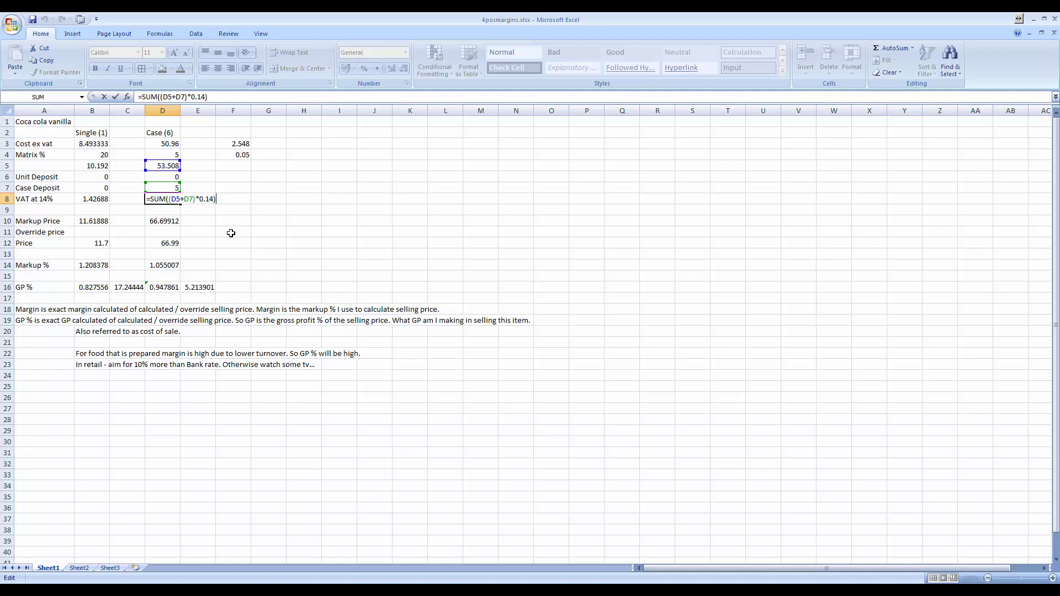
{"action": "left_click", "coordinate": [164, 224]}
{"action": "key", "text": "F2"}
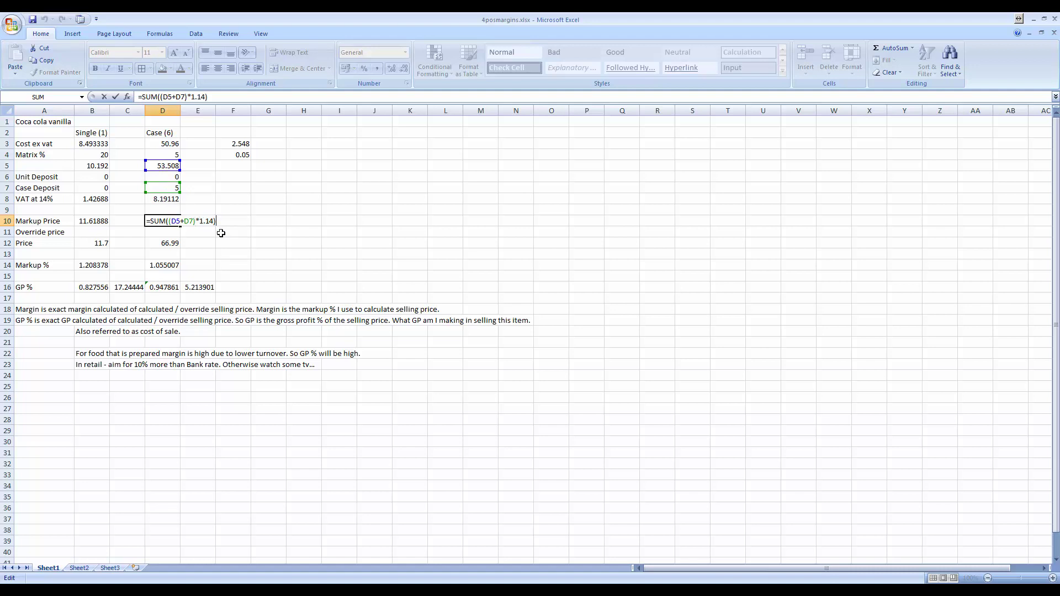
{"action": "key", "text": "Escape"}
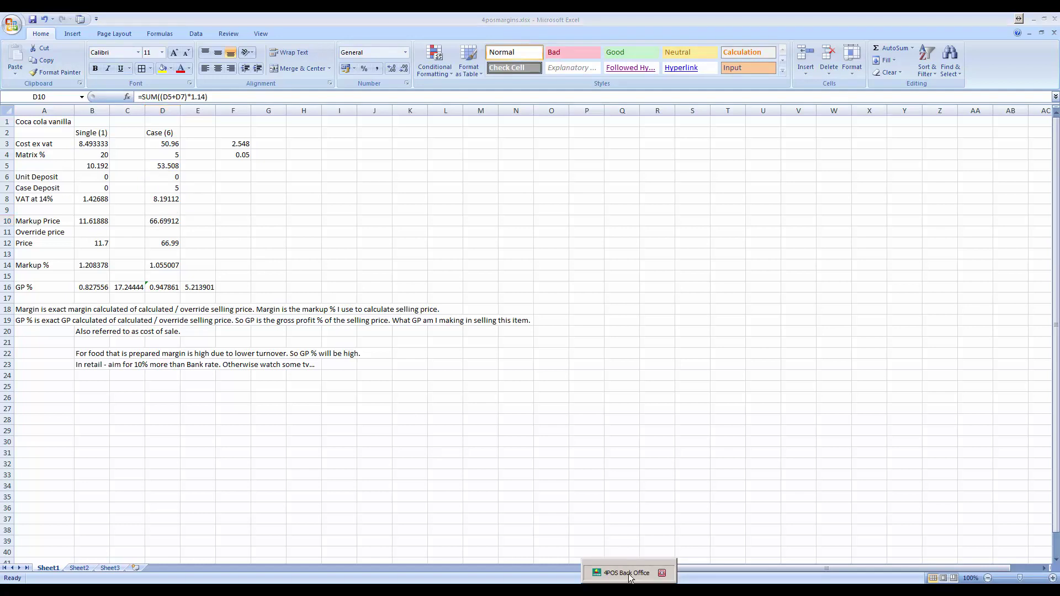
Step: Return to the 4POS Coca Cola Vannila 2l pricing screen showing the 66.99 case price
{"action": "left_click", "coordinate": [629, 573]}
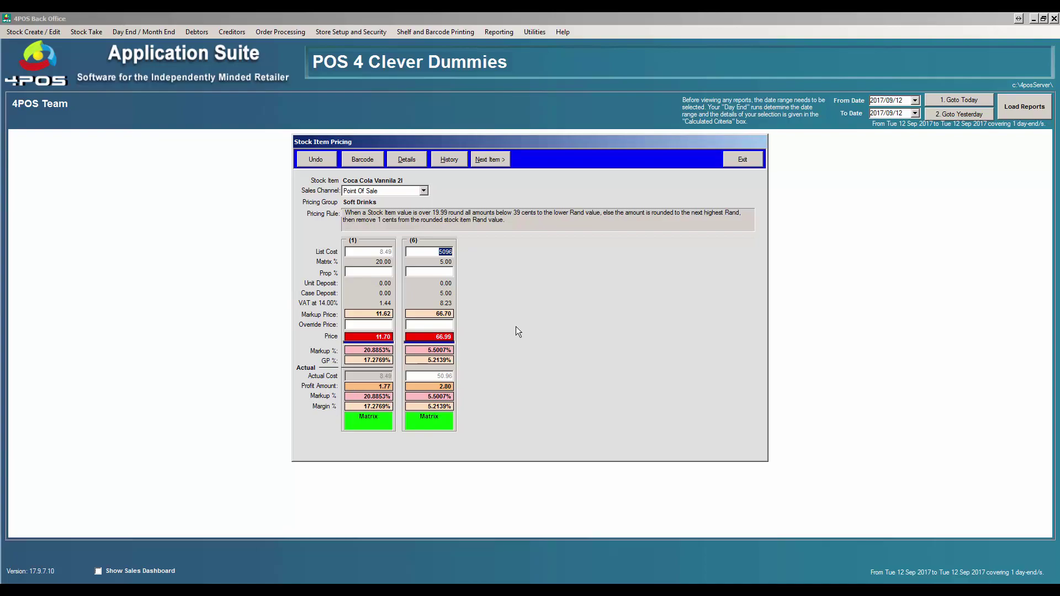
Step: Check the 66.99 case price in D12 and D14's markup formula =((D12/1.14)-D7)/D3 against 4POS
{"action": "key", "text": "alt+Tab"}
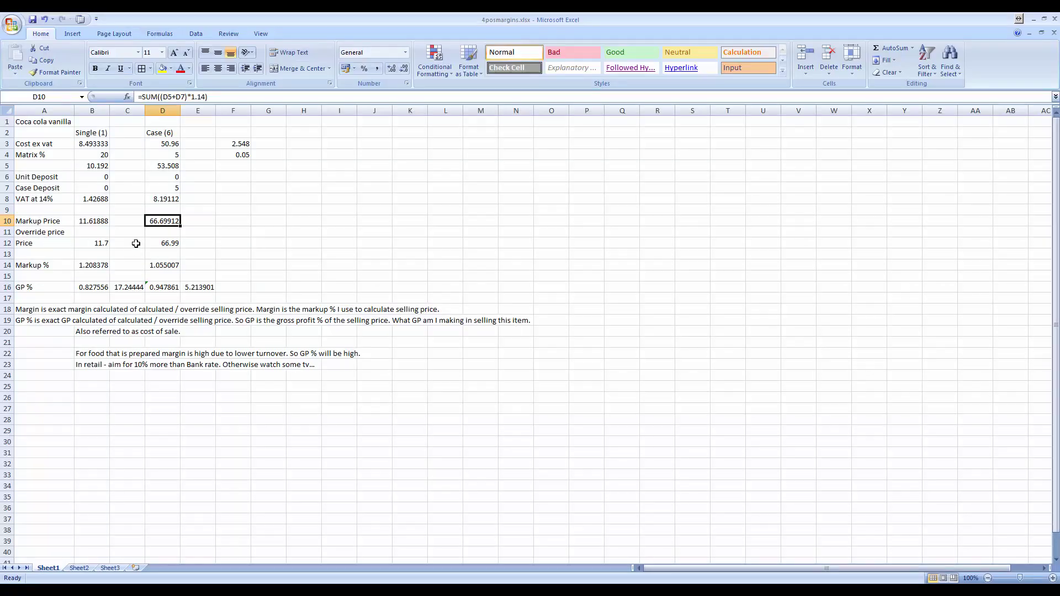
{"action": "left_click", "coordinate": [160, 243]}
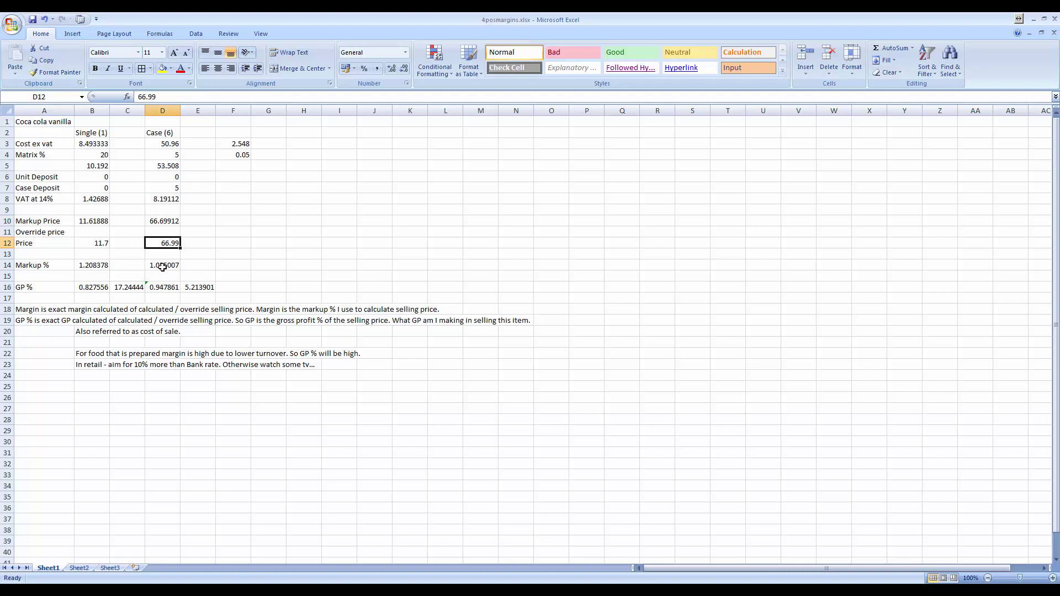
{"action": "left_click", "coordinate": [150, 266]}
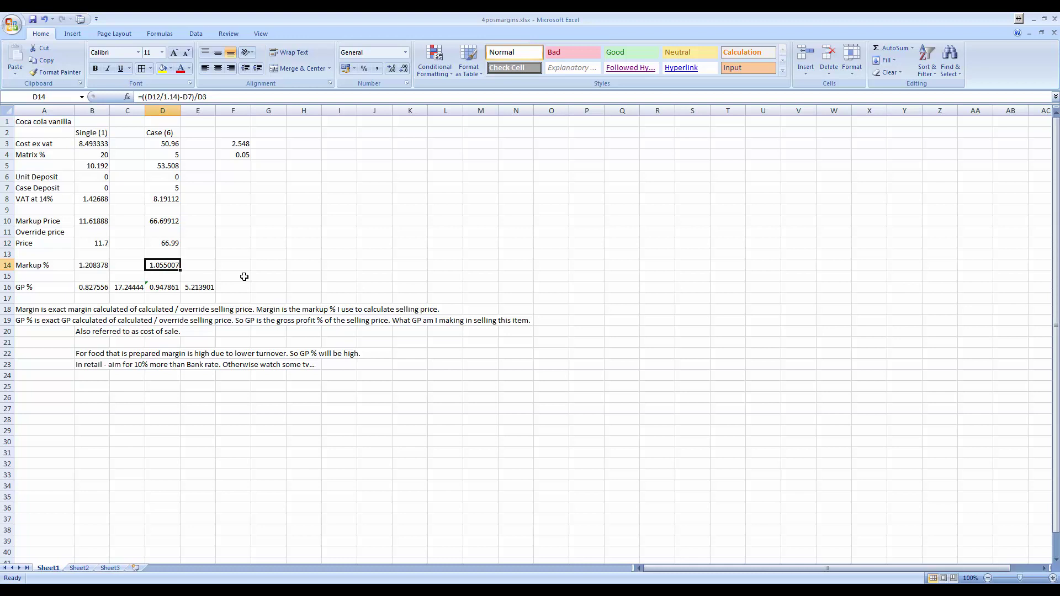
{"action": "key", "text": "F2"}
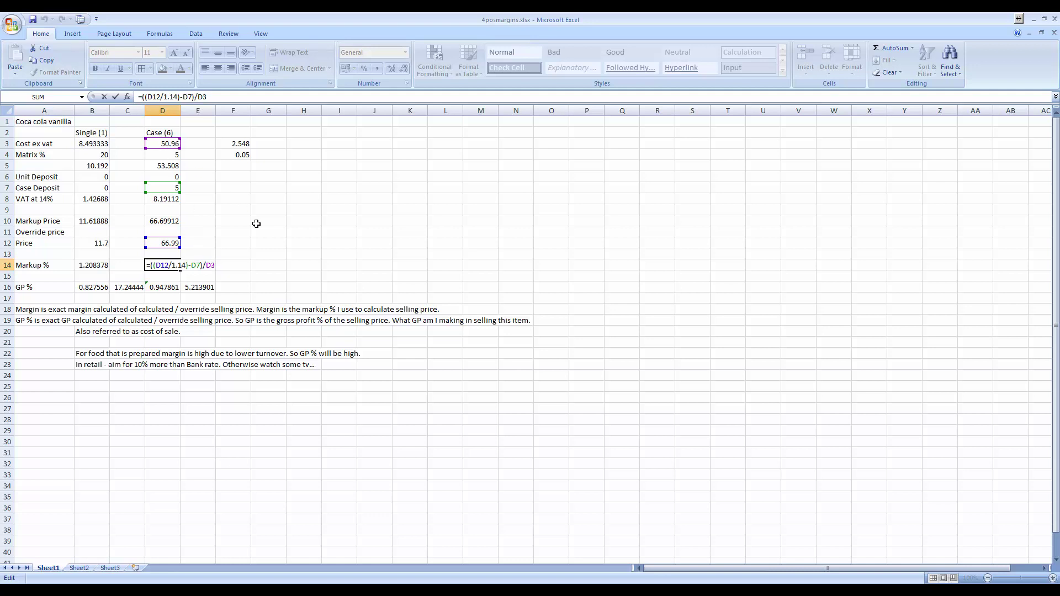
{"action": "key", "text": "ctrl+Return"}
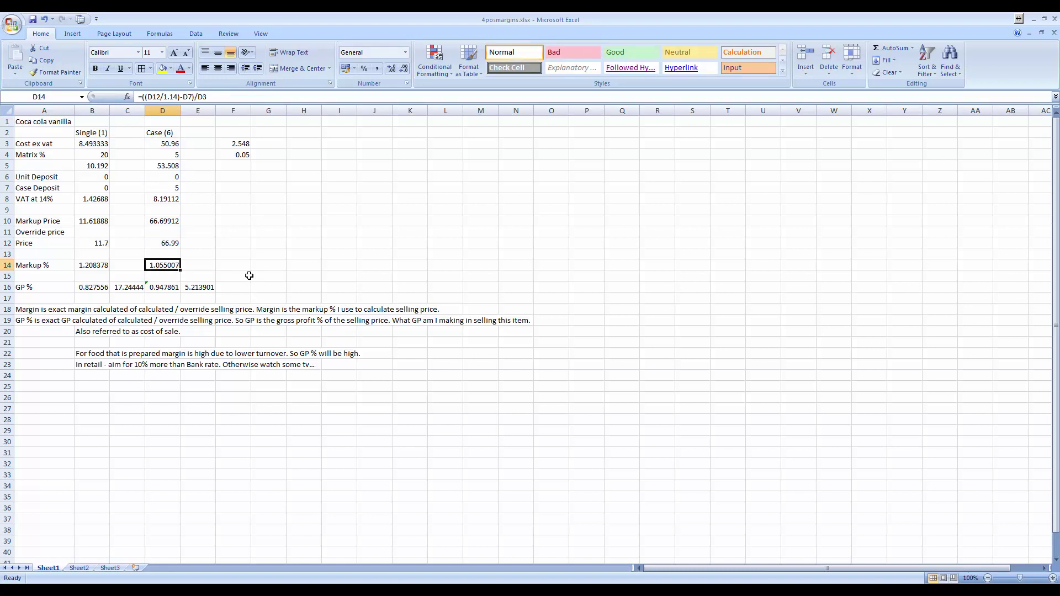
{"action": "key", "text": "alt+Tab"}
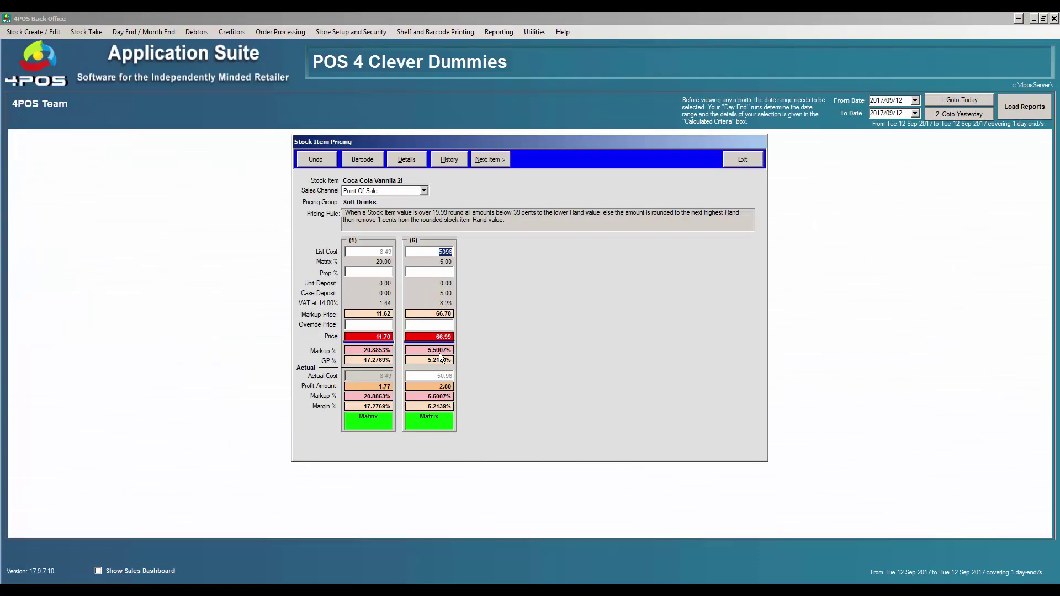
{"action": "key", "text": "alt+Tab"}
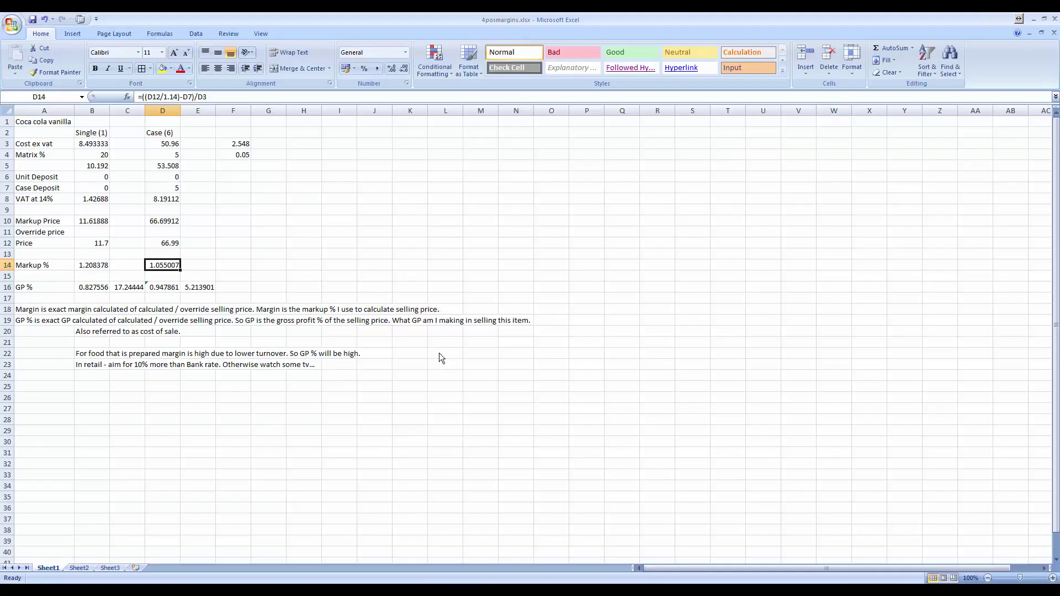
Step: Review the case GP % formulas in D16 and E16, plus D12 and D14, without changes
{"action": "left_click", "coordinate": [166, 286]}
{"action": "key", "text": "F2"}
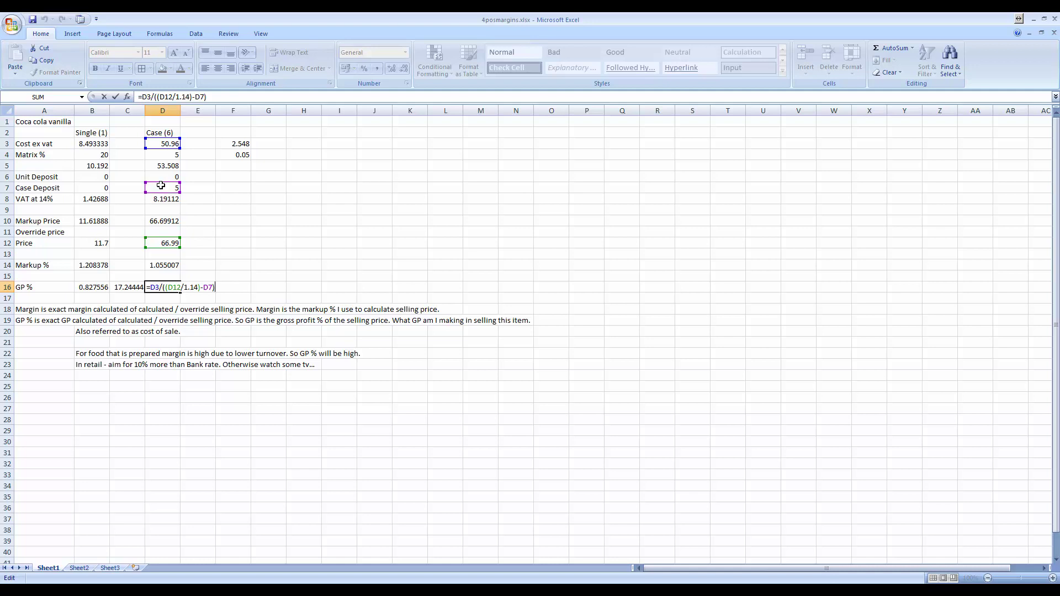
{"action": "key", "text": "ctrl+Return"}
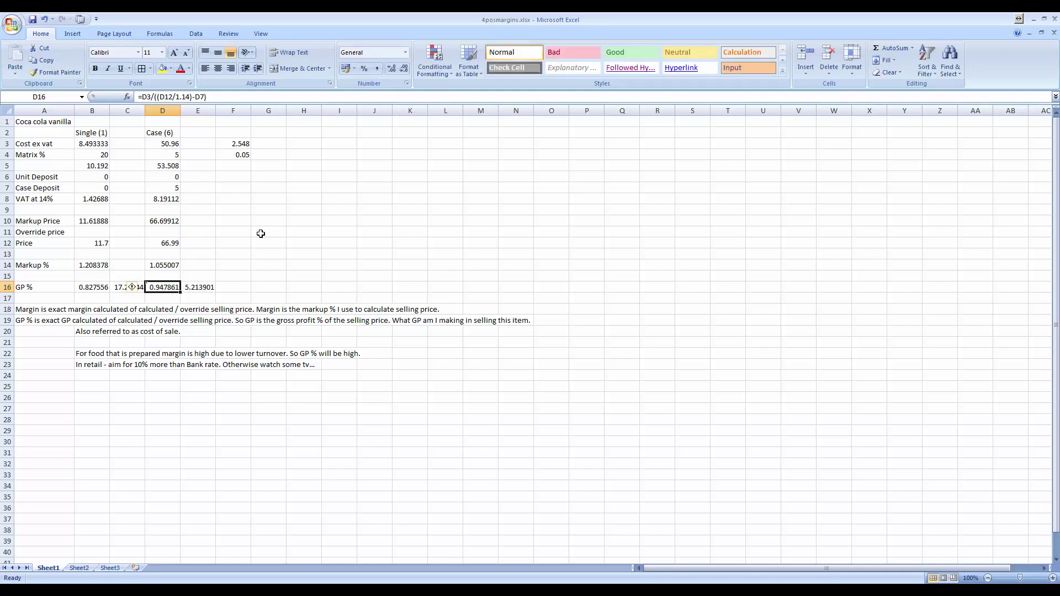
{"action": "left_click", "coordinate": [190, 287]}
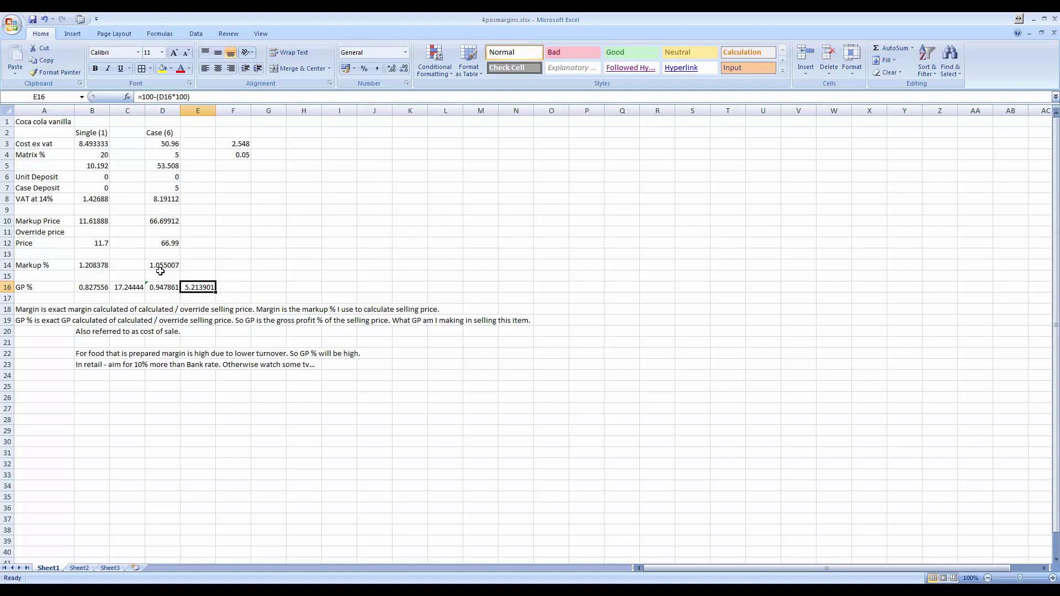
{"action": "left_click", "coordinate": [168, 243]}
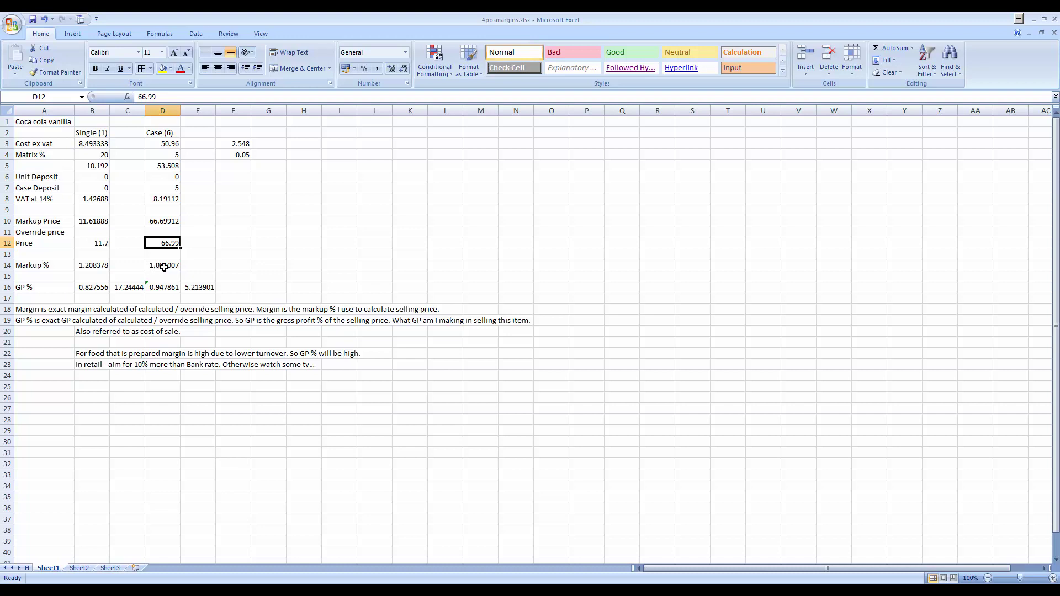
{"action": "left_click", "coordinate": [164, 267]}
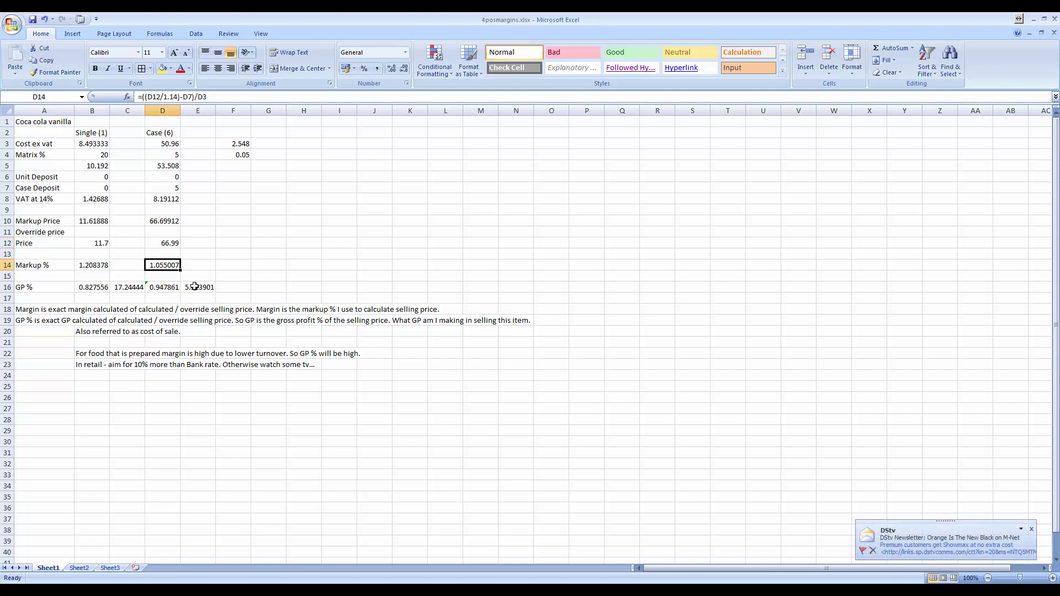
{"action": "left_click", "coordinate": [195, 287]}
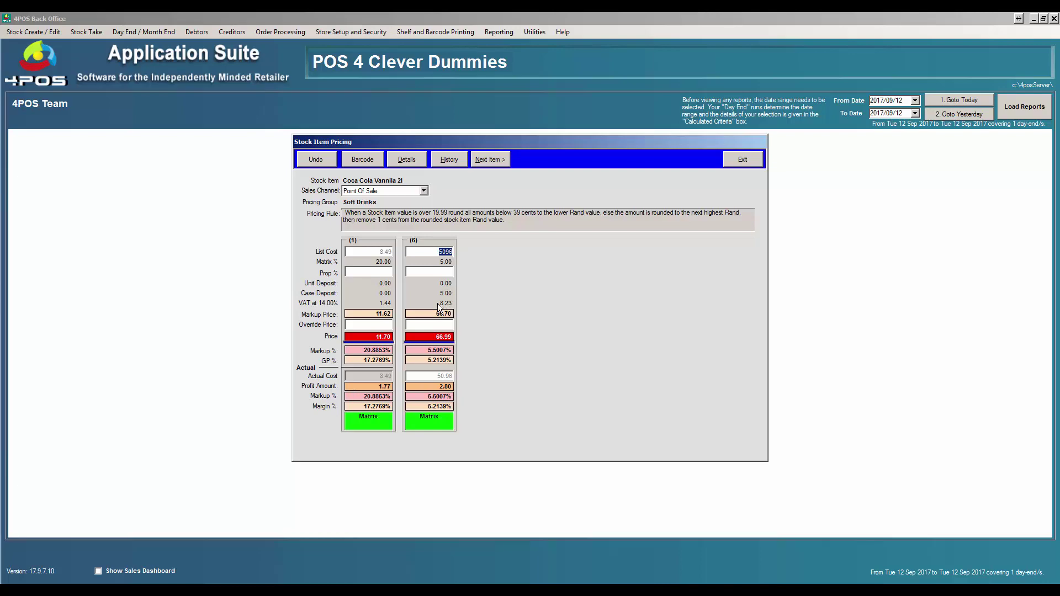
Step: Recheck the case VAT (D8), markup price (D10) and case price (D12) cells
{"action": "key", "text": "alt+Tab"}
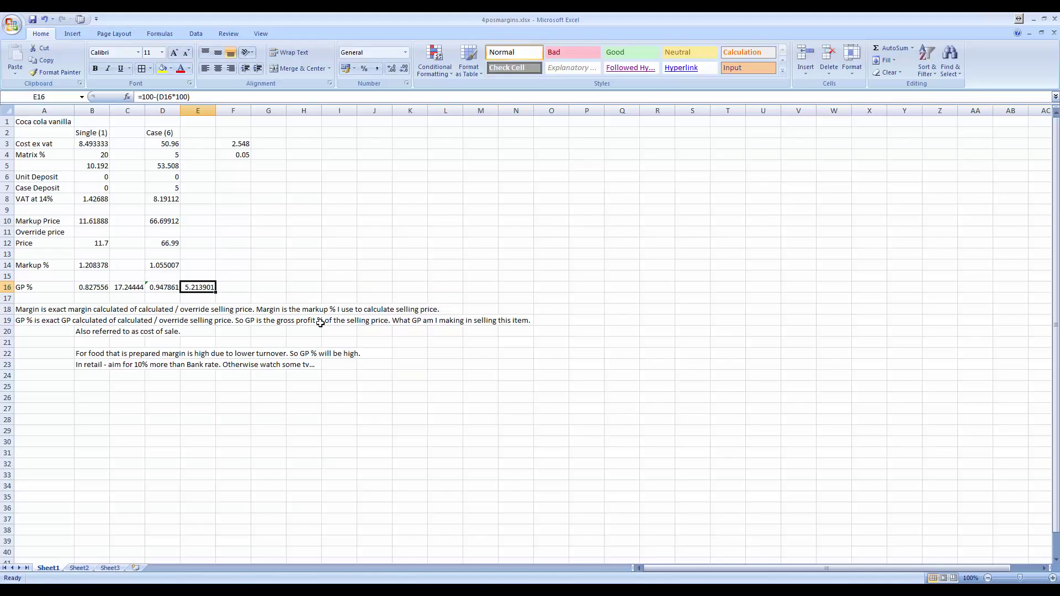
{"action": "left_click", "coordinate": [170, 201]}
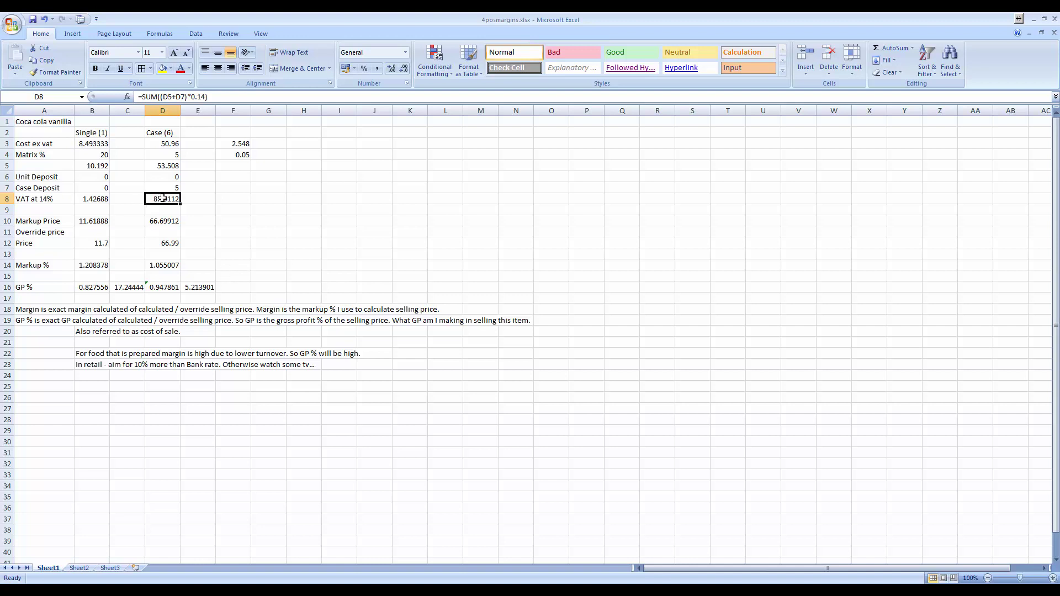
{"action": "left_click", "coordinate": [167, 222]}
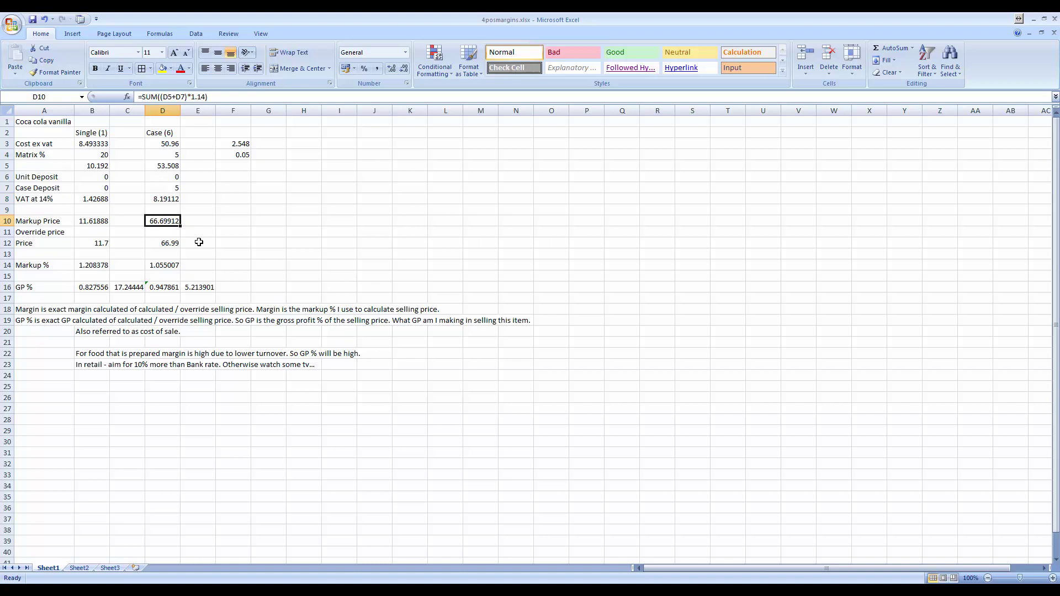
{"action": "left_click", "coordinate": [152, 244]}
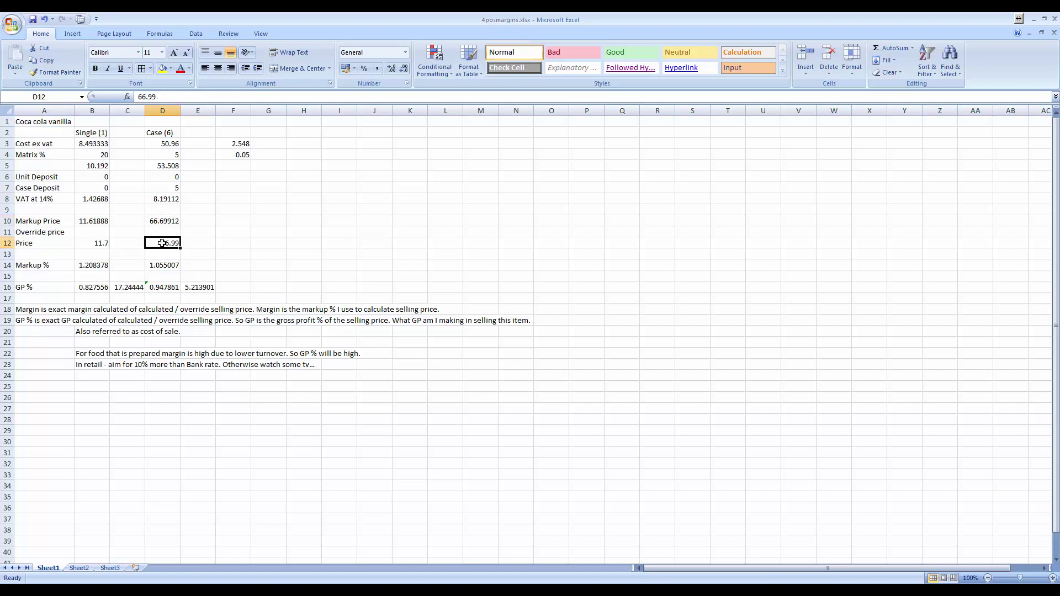
Step: Enter the case-price VAT formula =(D12-(D12/1.14)) in E12, giving 8.226842
{"action": "left_click", "coordinate": [208, 246]}
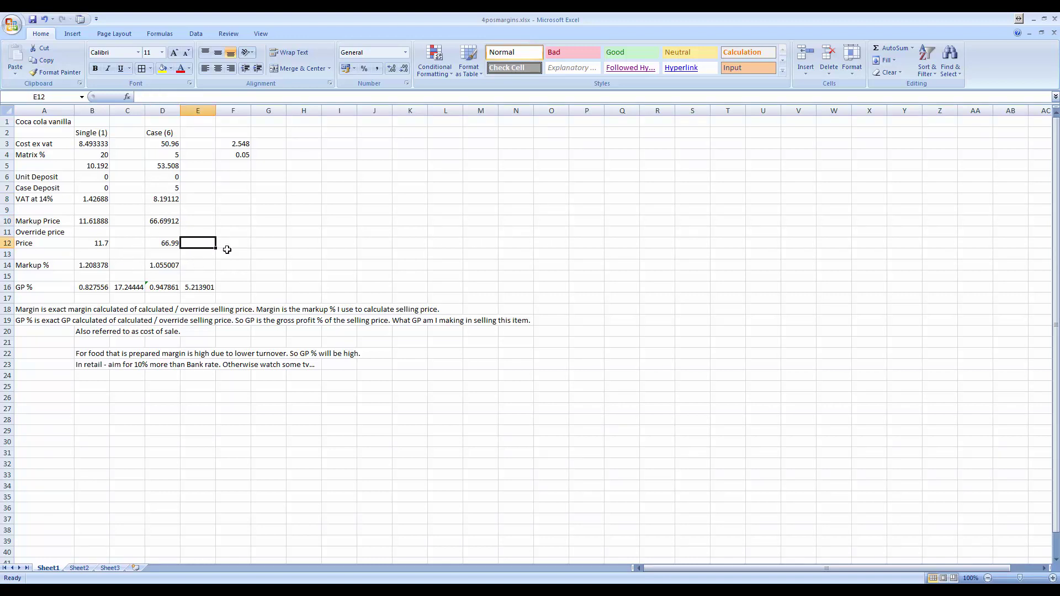
{"action": "type", "text": "="}
{"action": "key", "text": "Left"}
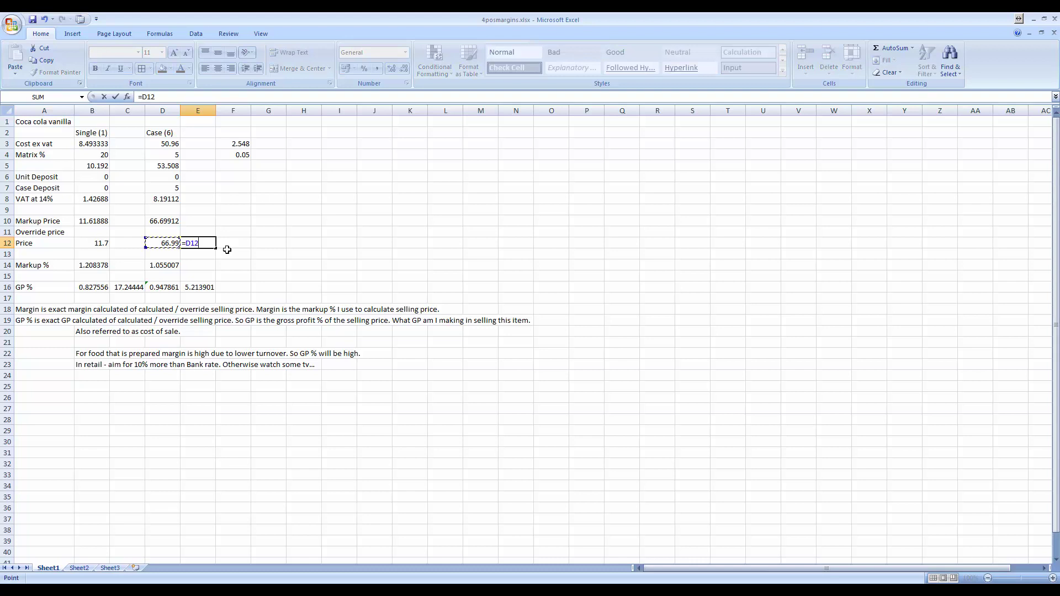
{"action": "type", "text": "/1.14"}
{"action": "key", "text": "Return"}
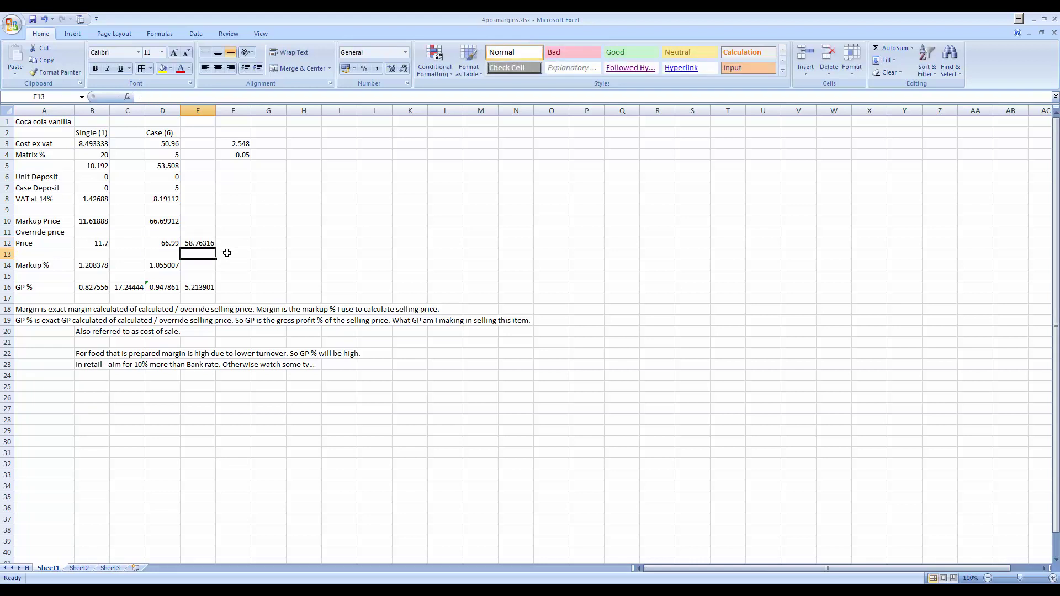
{"action": "left_click", "coordinate": [205, 246]}
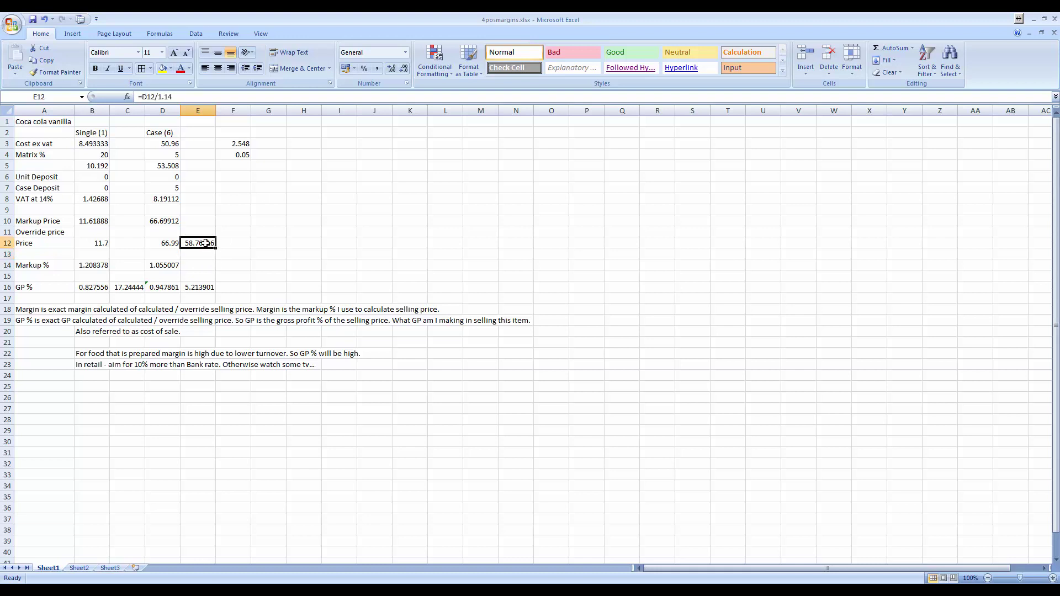
{"action": "key", "text": "F2"}
{"action": "key", "text": "Home"}
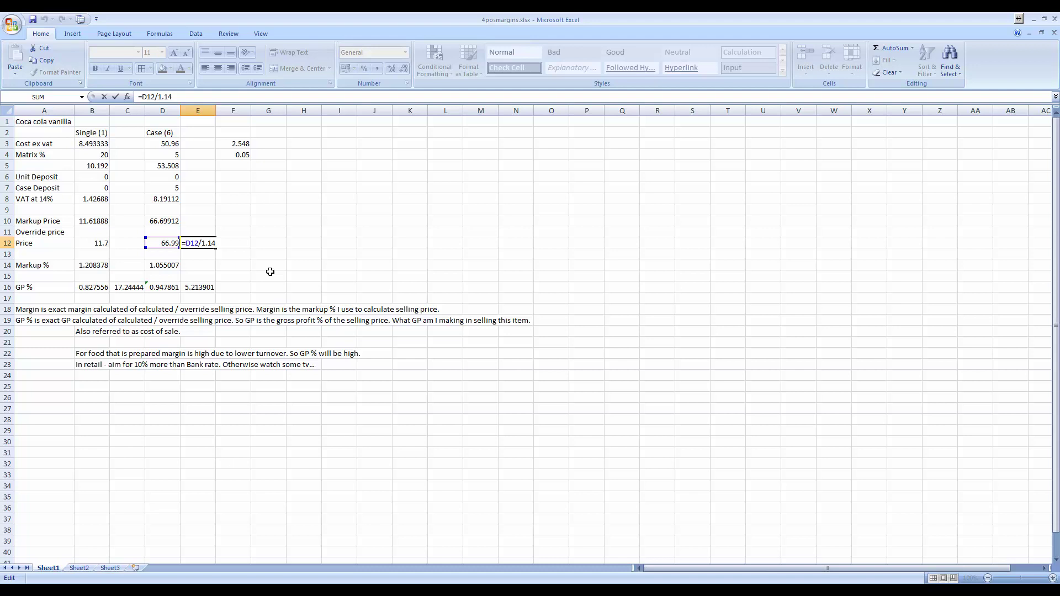
{"action": "type", "text": "(d12-(D12/1.14))"}
{"action": "key", "text": "Return"}
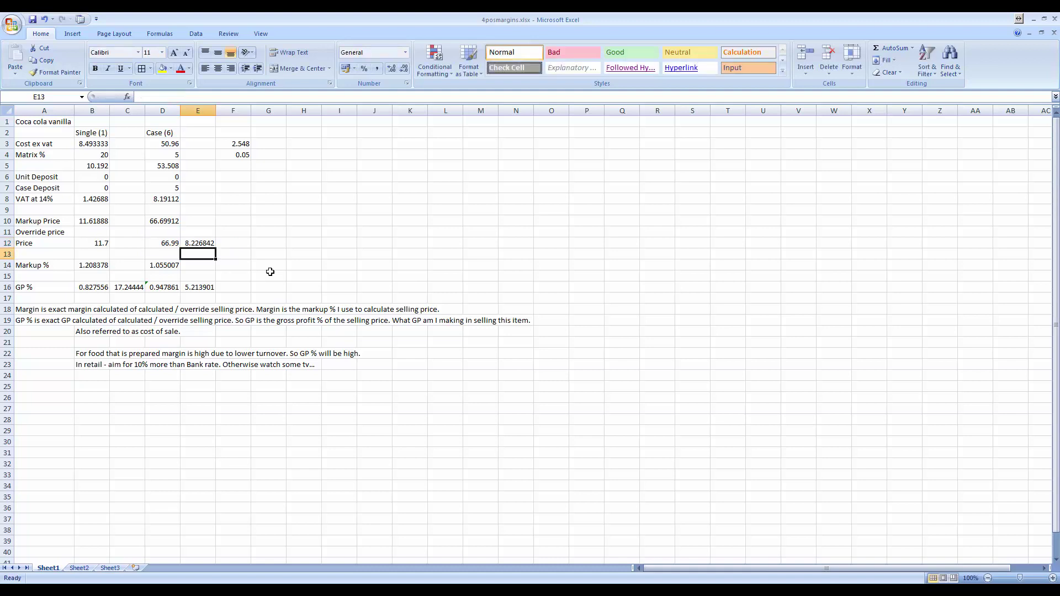
Step: Compare E12's 8.226842 VAT with the 8.23 shown in 4POS pricing
{"action": "key", "text": "alt+Tab"}
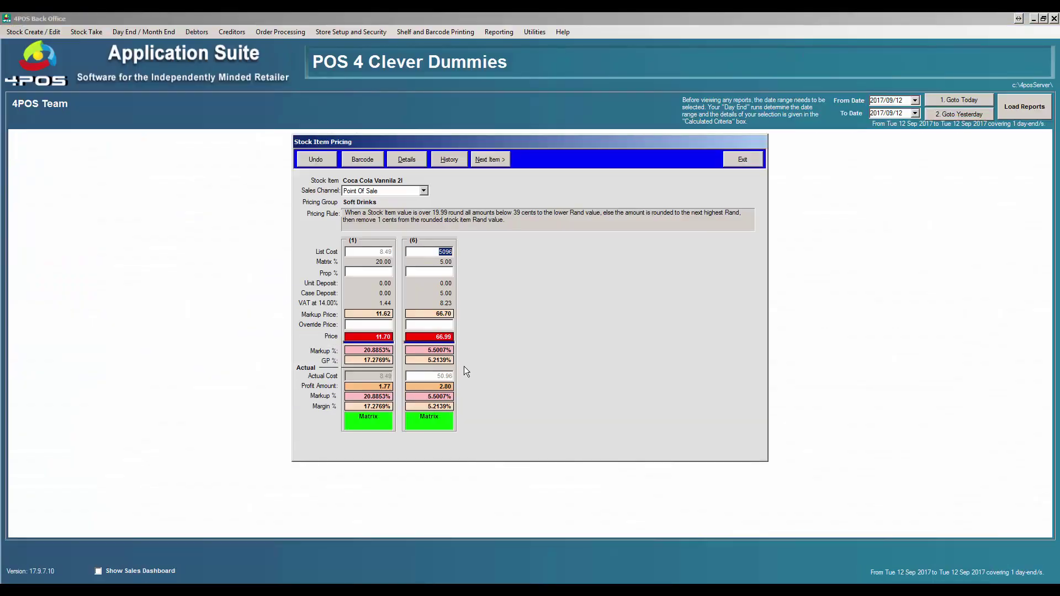
{"action": "key", "text": "alt+Tab"}
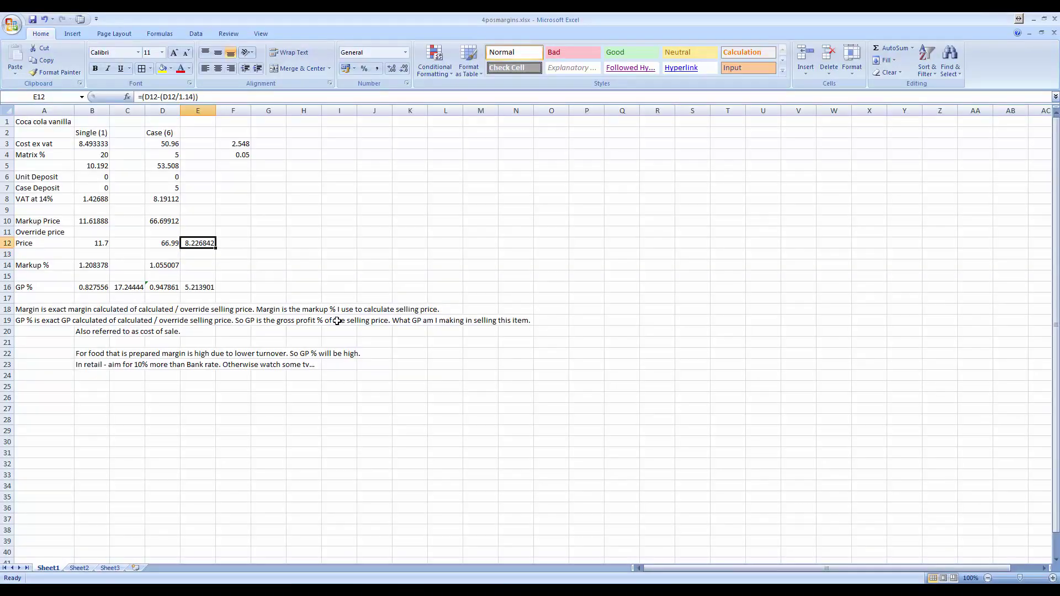
{"action": "key", "text": "alt+Tab"}
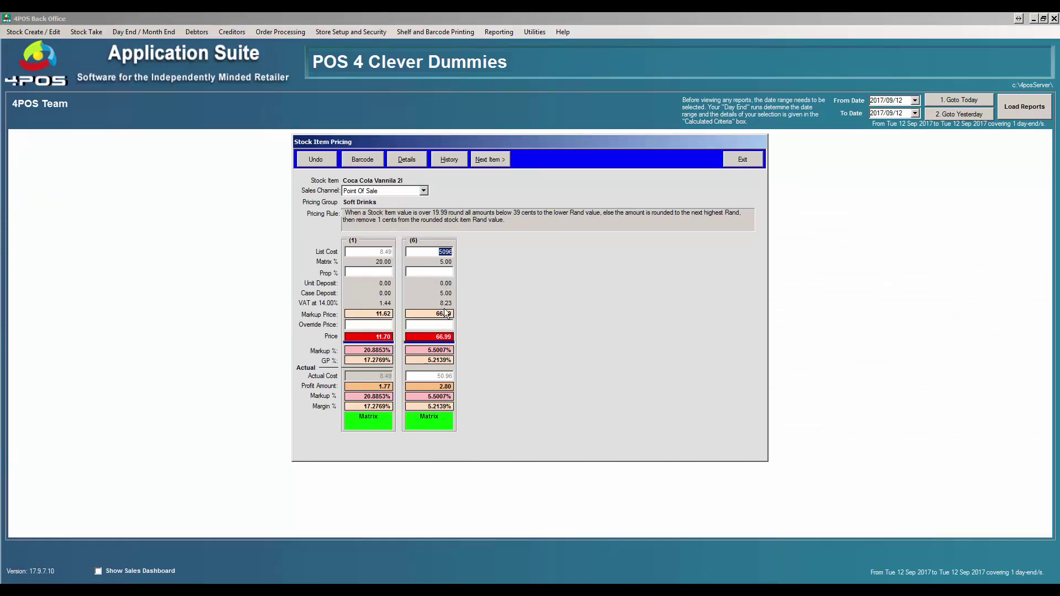
{"action": "key", "text": "alt+Tab"}
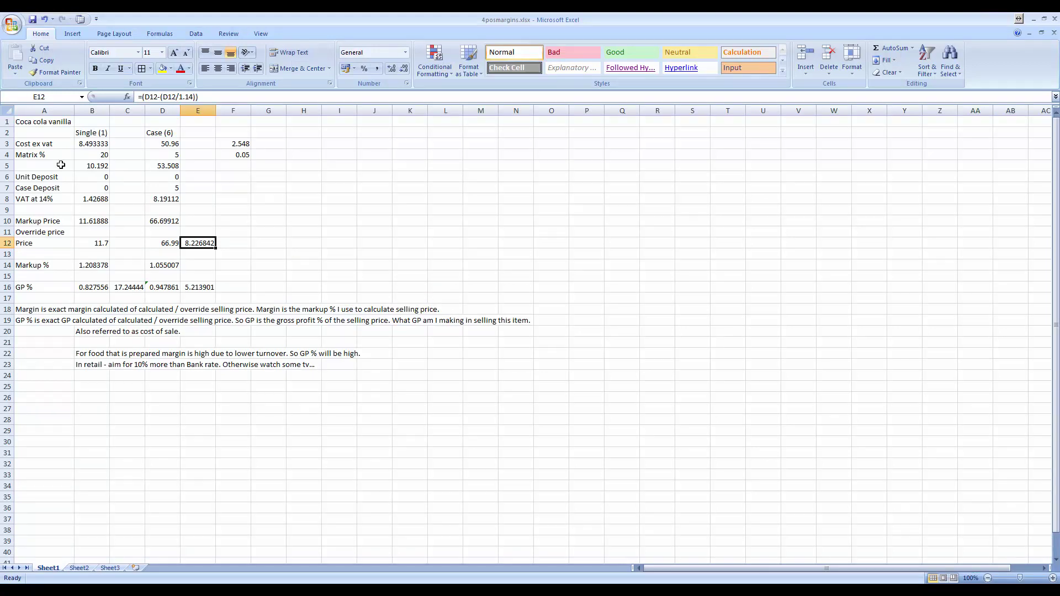
Step: Recheck the single-unit cost in B3 and unit GP % in C16, comparing with 4POS's 17.2769%
{"action": "left_click", "coordinate": [103, 144]}
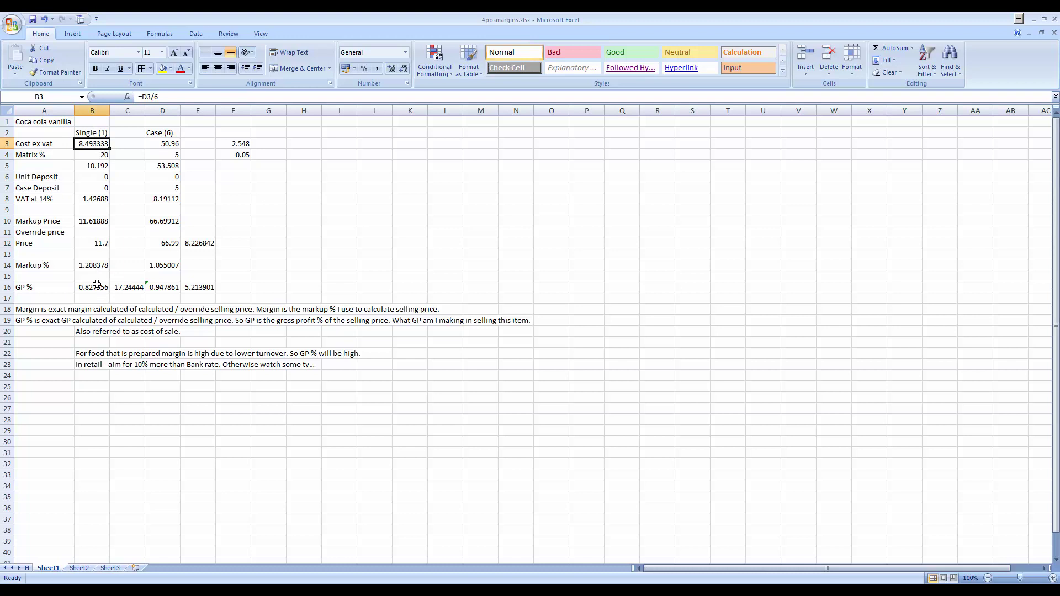
{"action": "left_click", "coordinate": [125, 287]}
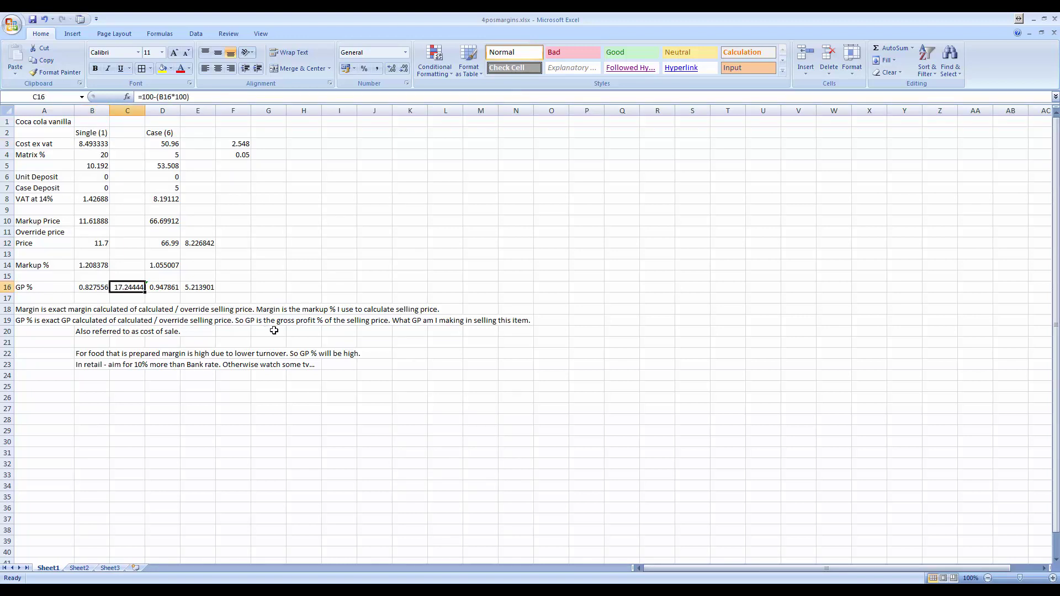
{"action": "key", "text": "alt+Tab"}
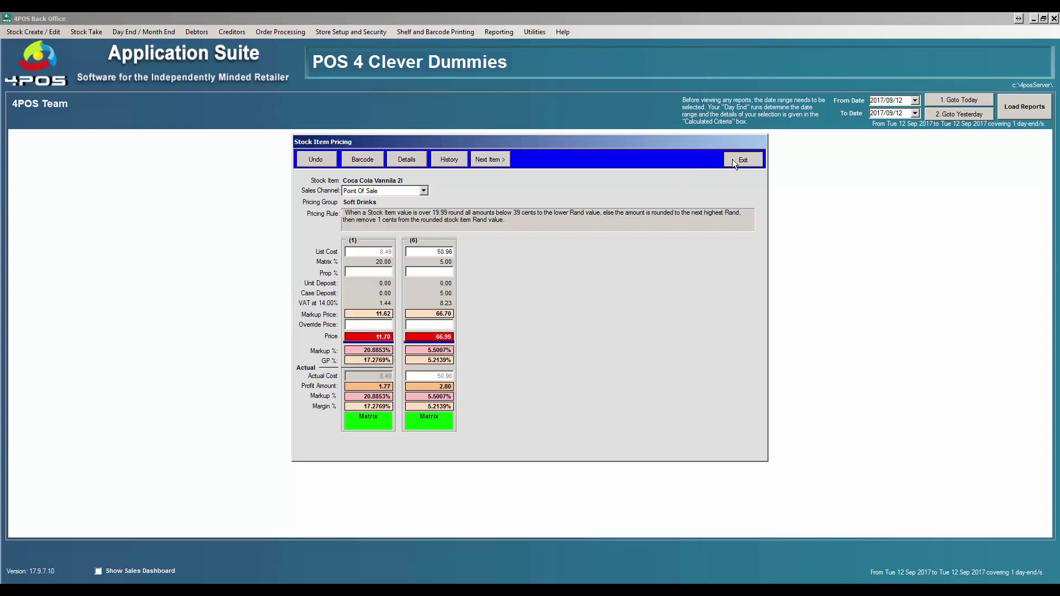
{"action": "key", "text": "alt+Tab"}
{"action": "key", "text": "alt+Tab"}
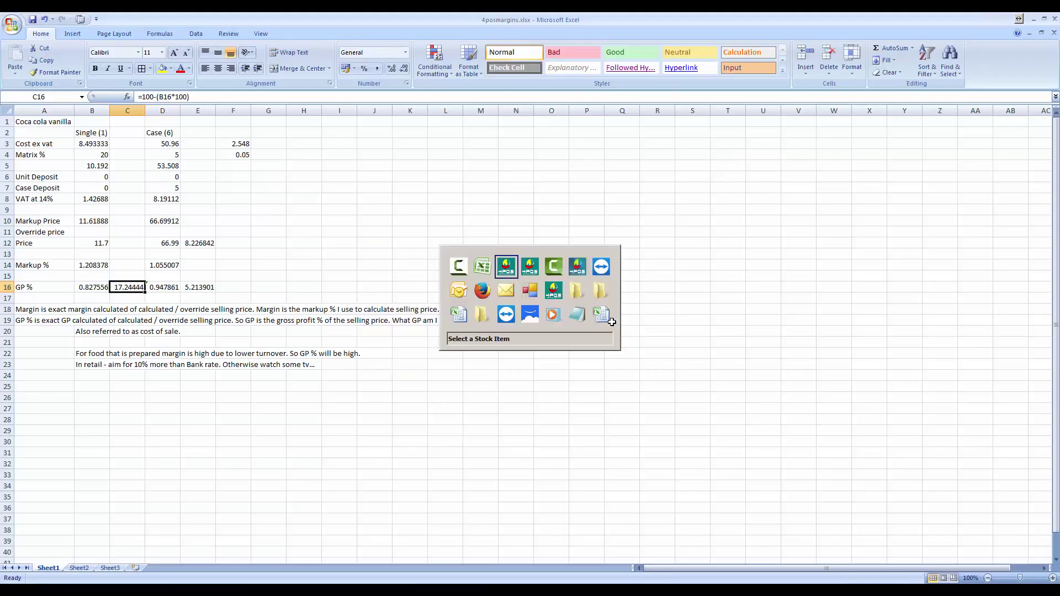
Step: Close the stock item selection and review the Sales Dashboard's 13.26% list total percentage
{"action": "left_click", "coordinate": [606, 370]}
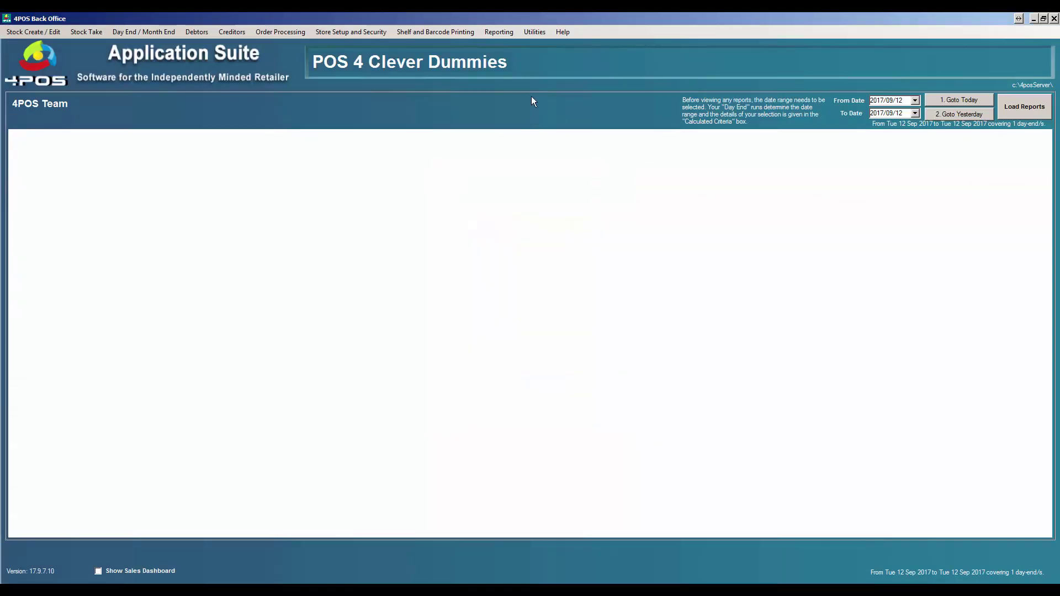
{"action": "left_click", "coordinate": [511, 34]}
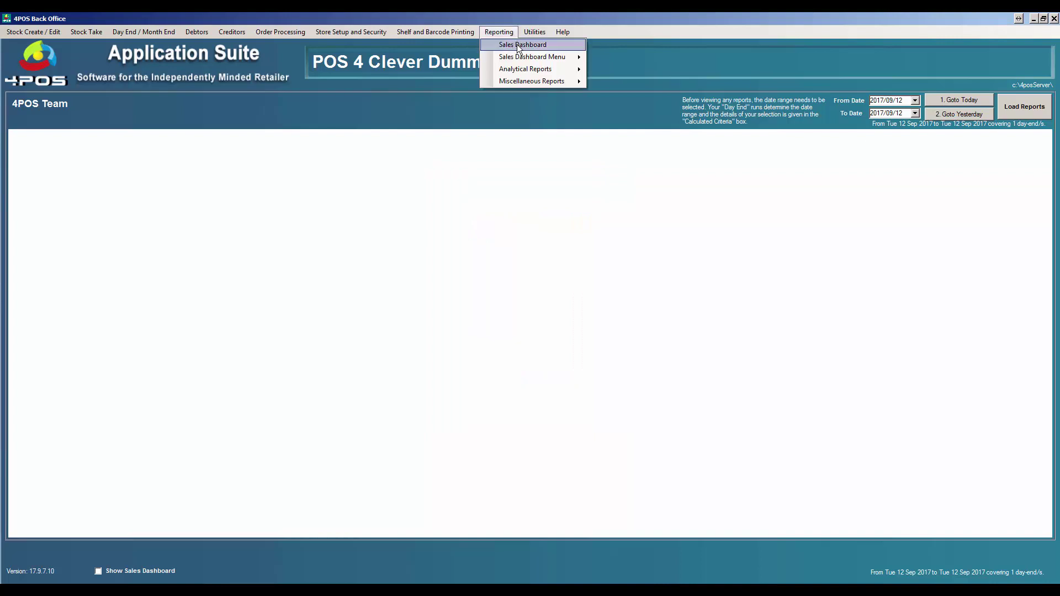
{"action": "left_click", "coordinate": [517, 45]}
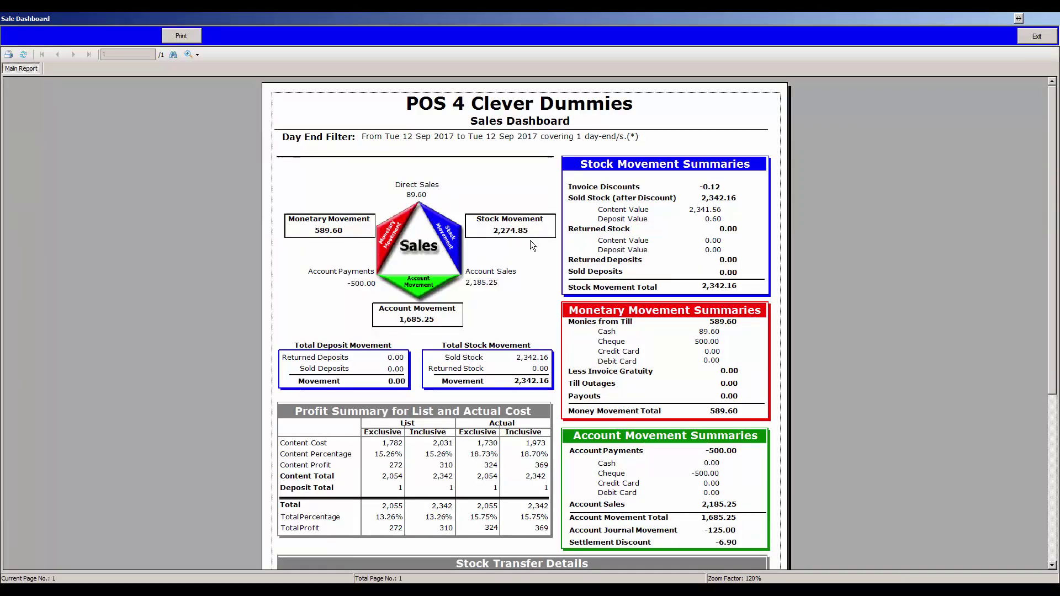
{"action": "left_click", "coordinate": [1053, 475]}
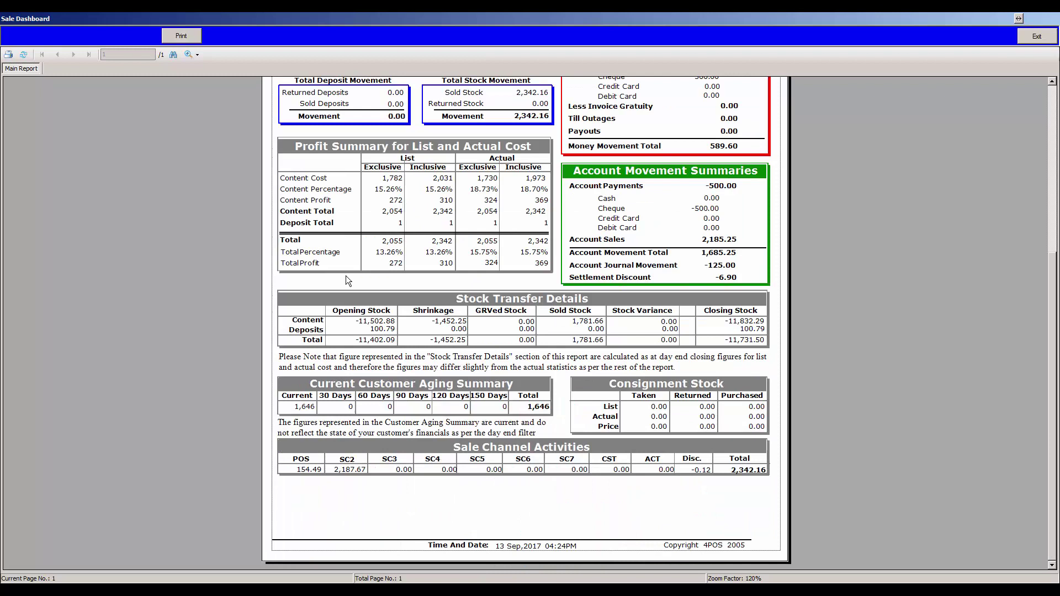
{"action": "left_click", "coordinate": [401, 254]}
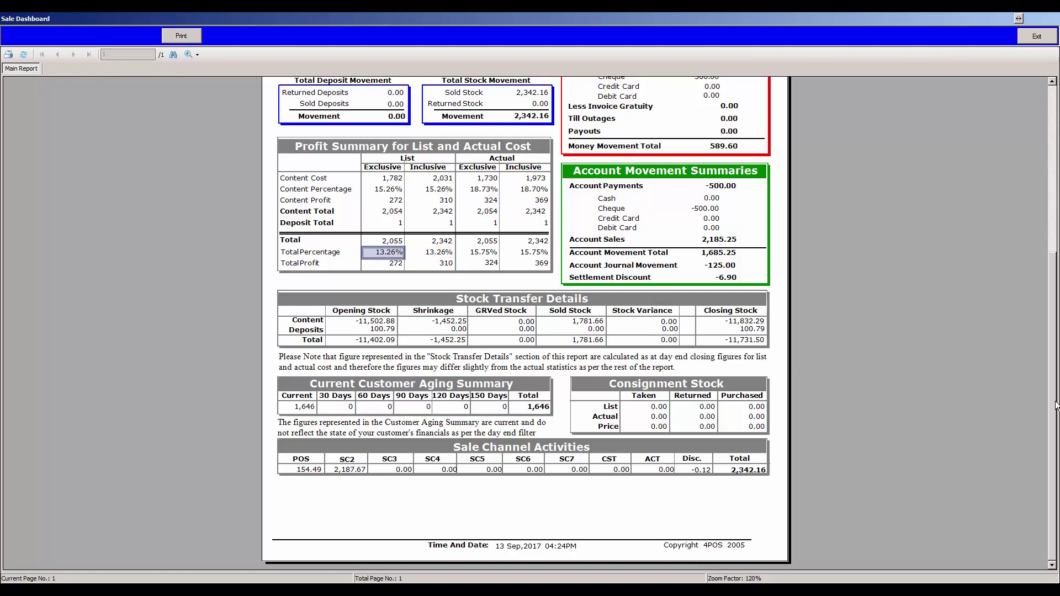
{"action": "scroll", "coordinate": [1056, 344], "scroll_direction": "up", "scroll_amount": 3}
{"action": "scroll", "coordinate": [1056, 343], "scroll_direction": "up", "scroll_amount": 8}
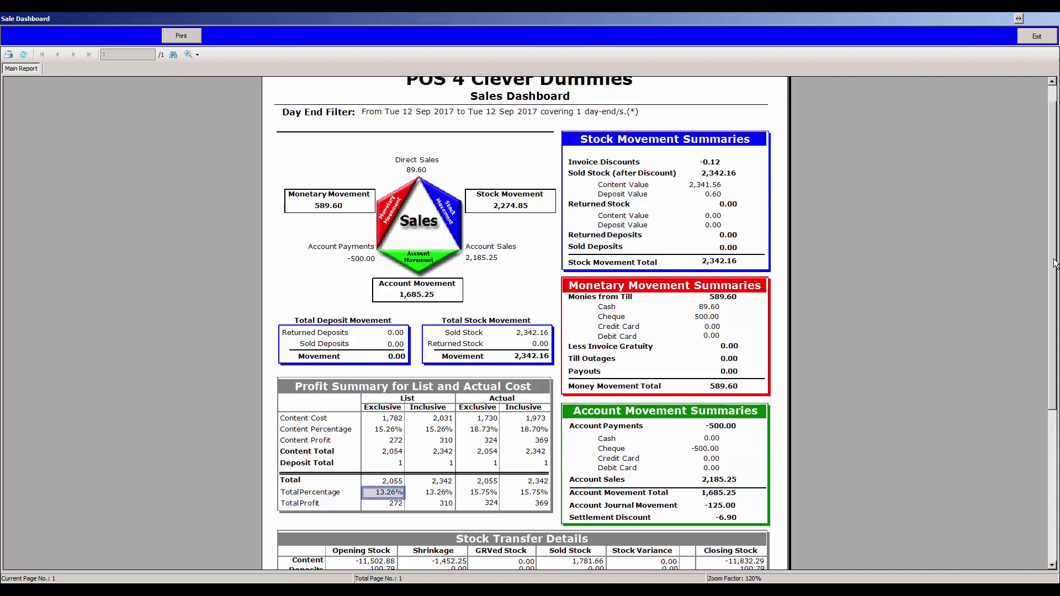
{"action": "left_click_drag", "start_coordinate": [1055, 264], "coordinate": [1051, 421]}
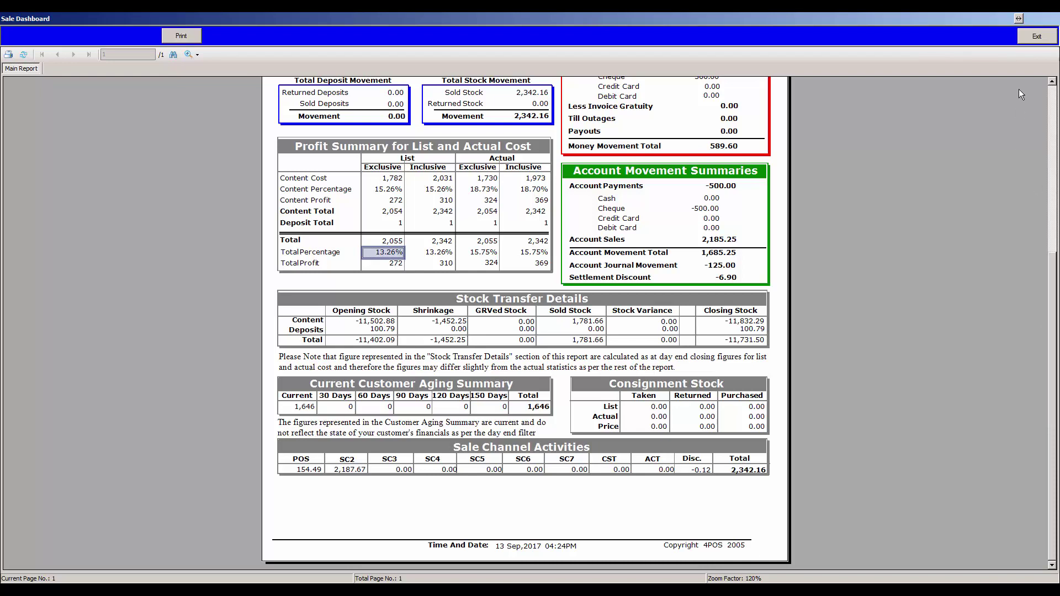
{"action": "left_click", "coordinate": [1038, 37]}
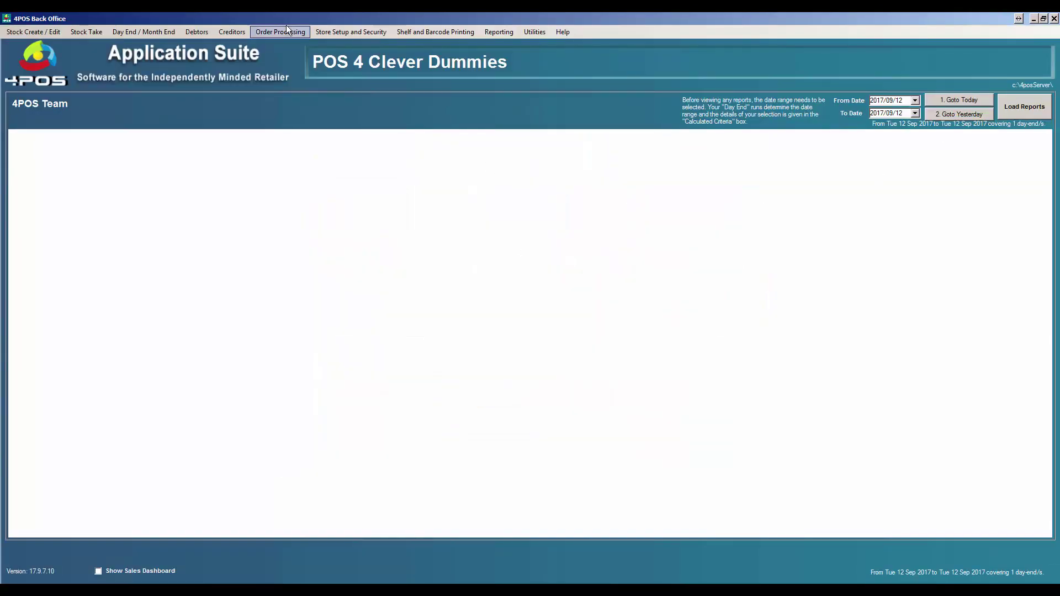
{"action": "left_click", "coordinate": [509, 34]}
{"action": "mouse_move", "coordinate": [510, 68]}
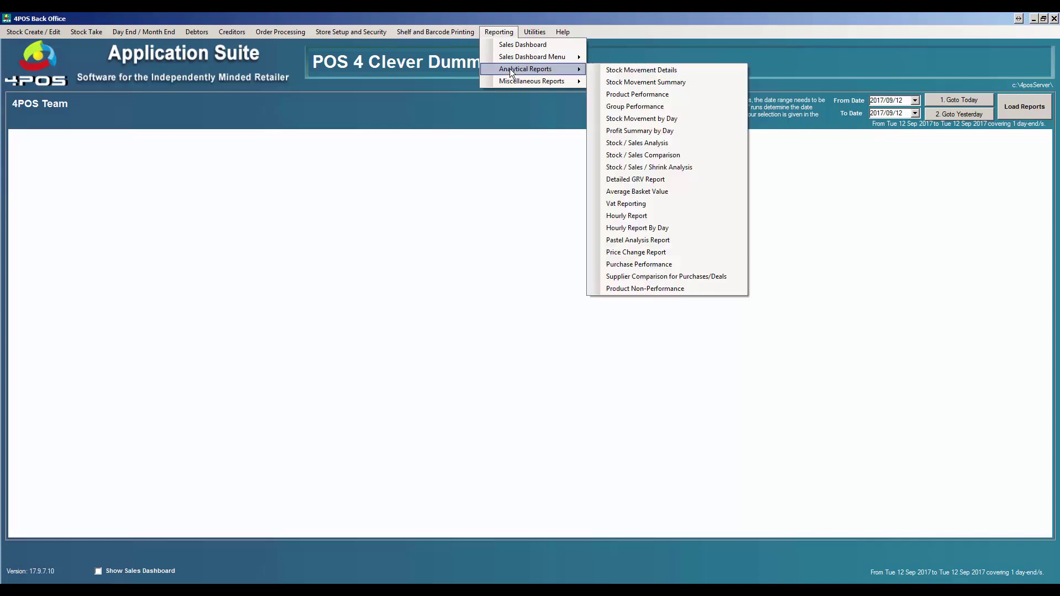
{"action": "left_click", "coordinate": [634, 94]}
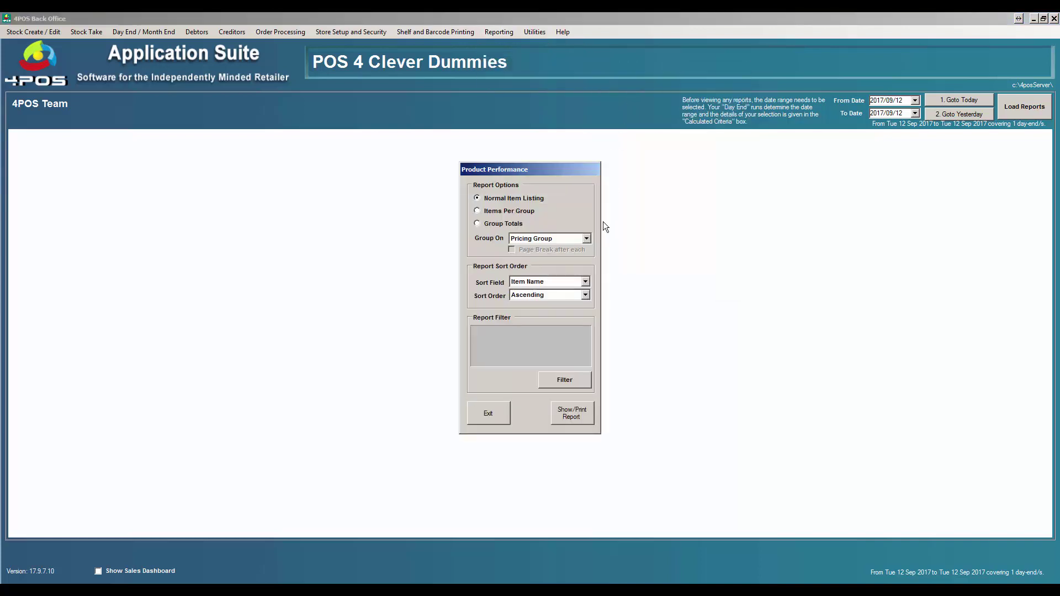
{"action": "left_click", "coordinate": [574, 418]}
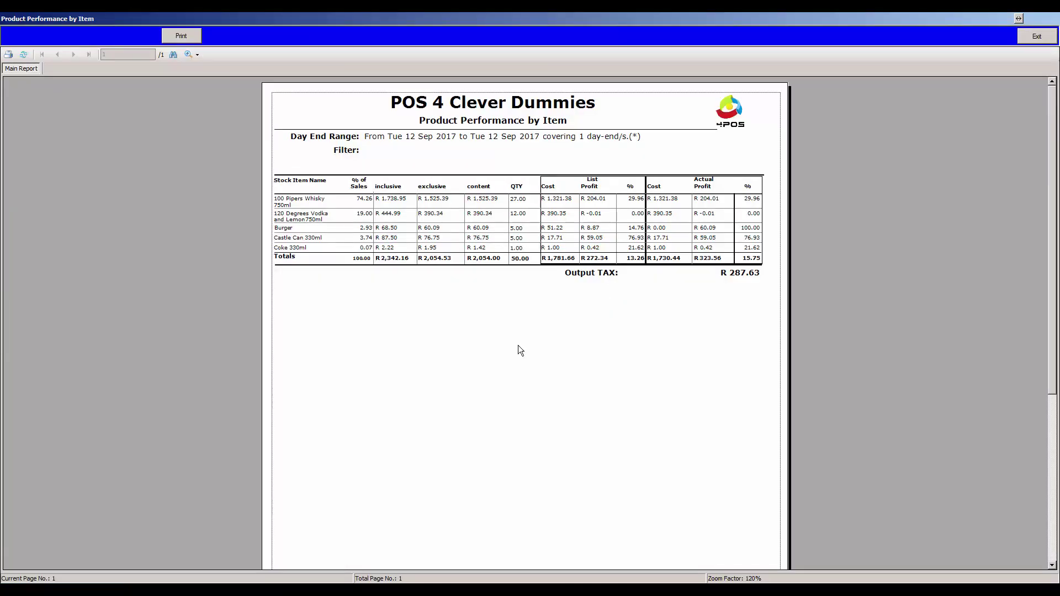
{"action": "left_click", "coordinate": [630, 200]}
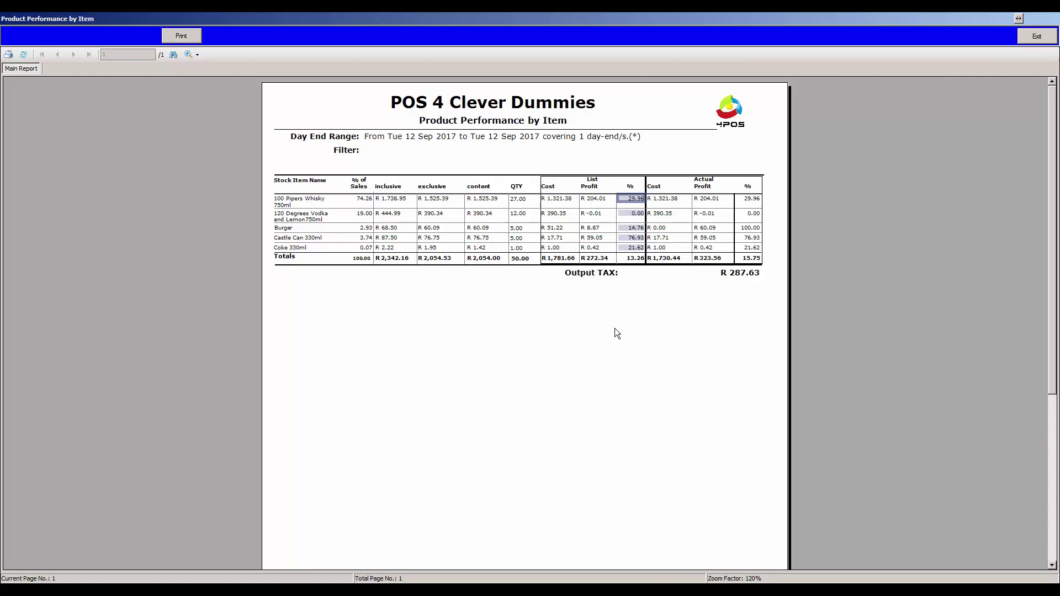
{"action": "left_click", "coordinate": [1035, 39]}
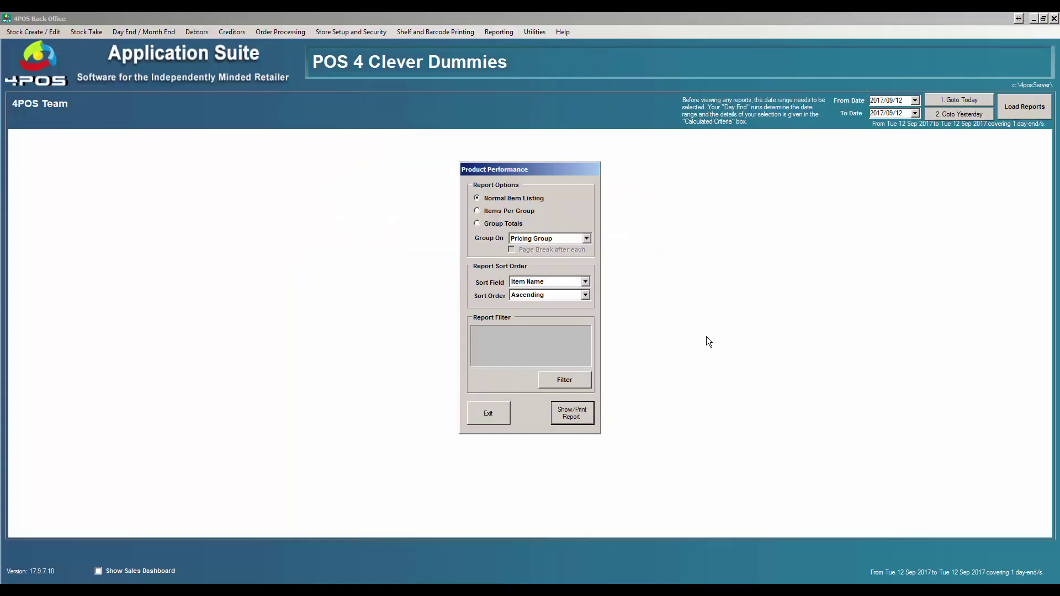
{"action": "left_click", "coordinate": [489, 414]}
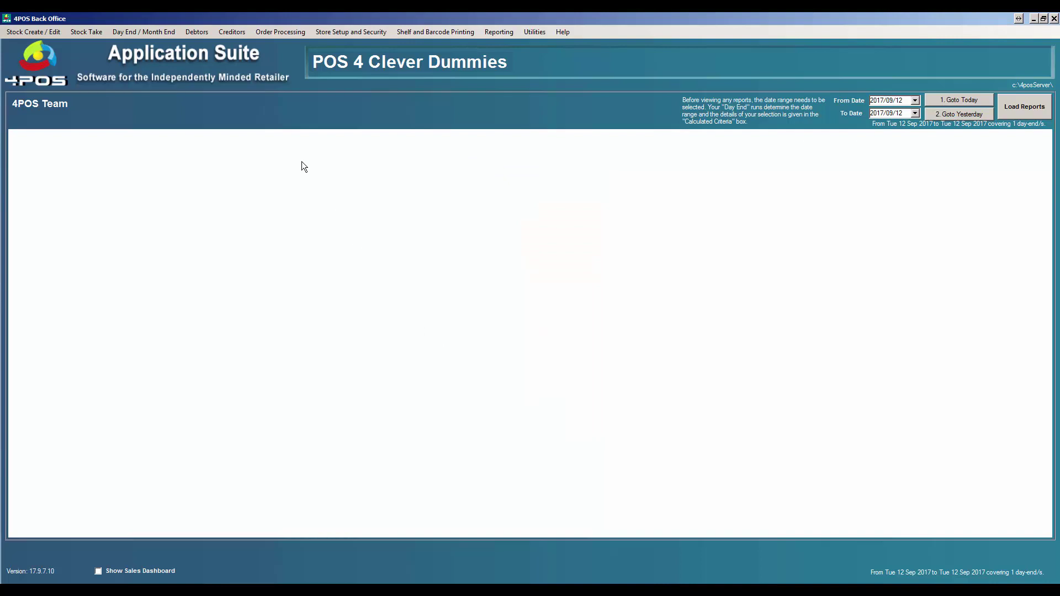
Step: Open Coca Cola Vannila 2l by detail and view the Soft Drinks pricing group's 20.00 unit, 5.00 case markups
{"action": "left_click", "coordinate": [33, 31]}
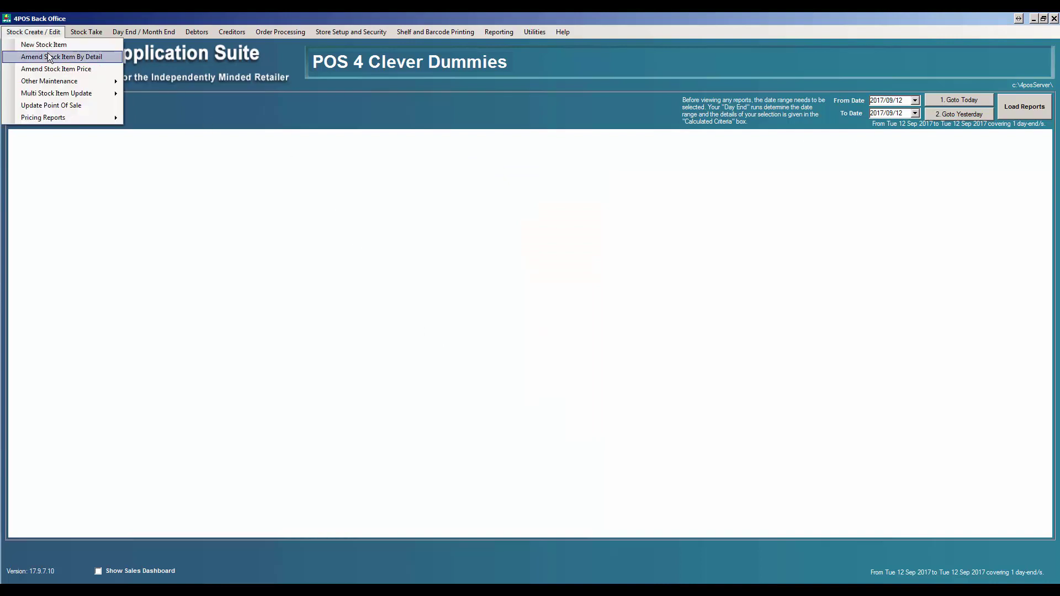
{"action": "left_click", "coordinate": [49, 57]}
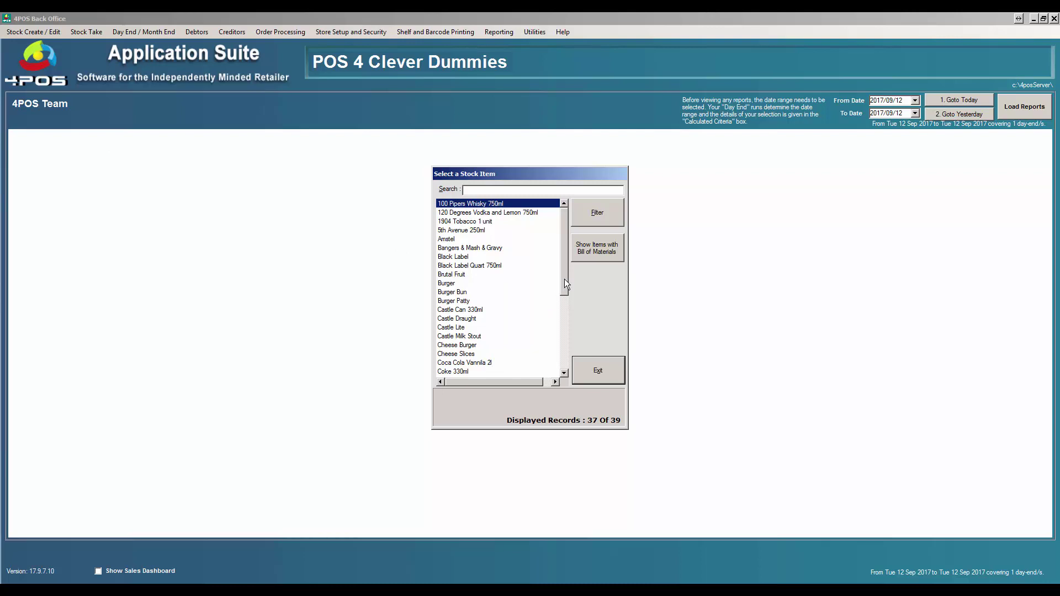
{"action": "left_click_drag", "start_coordinate": [564, 281], "coordinate": [564, 297]}
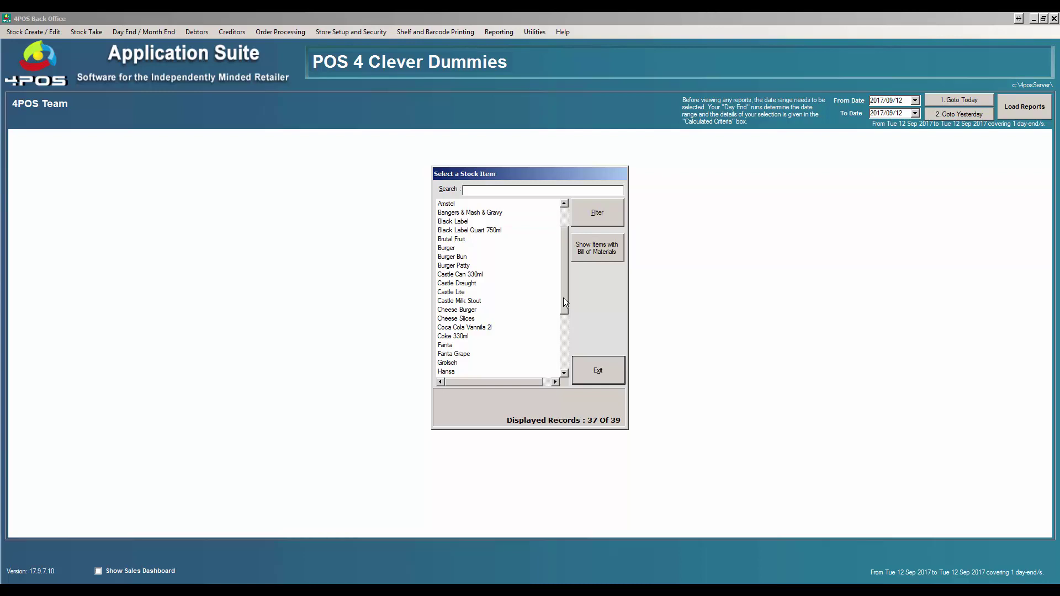
{"action": "double_click", "coordinate": [462, 327]}
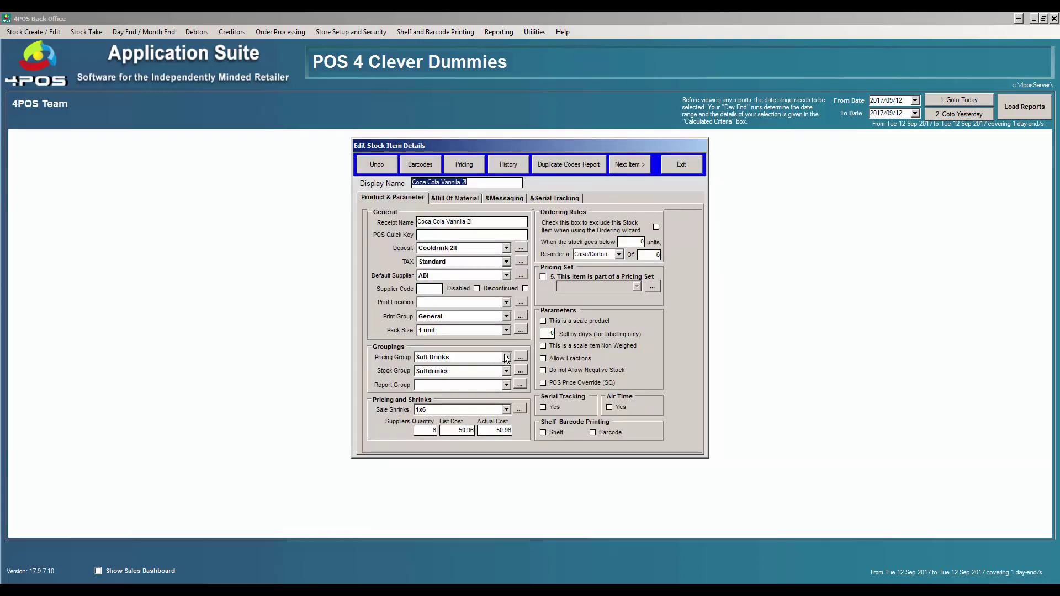
{"action": "left_click", "coordinate": [521, 357]}
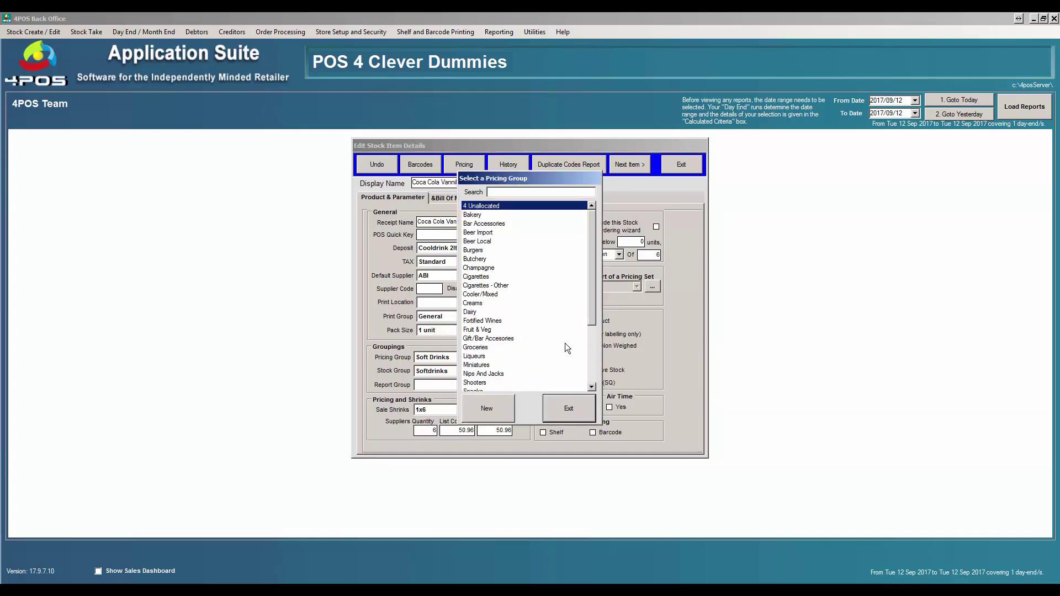
{"action": "left_click_drag", "start_coordinate": [591, 313], "coordinate": [587, 354]}
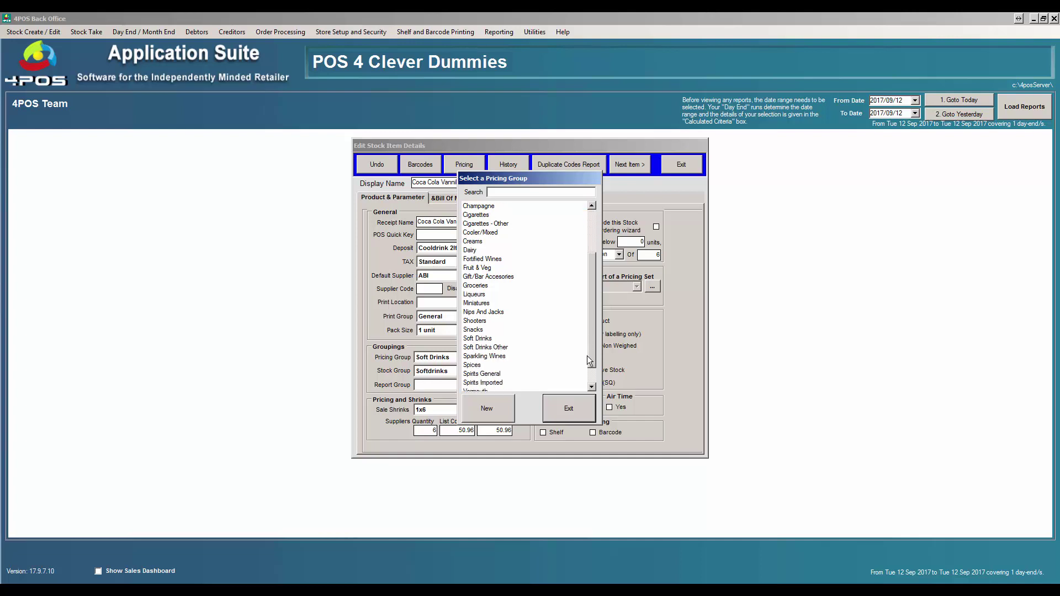
{"action": "double_click", "coordinate": [486, 339]}
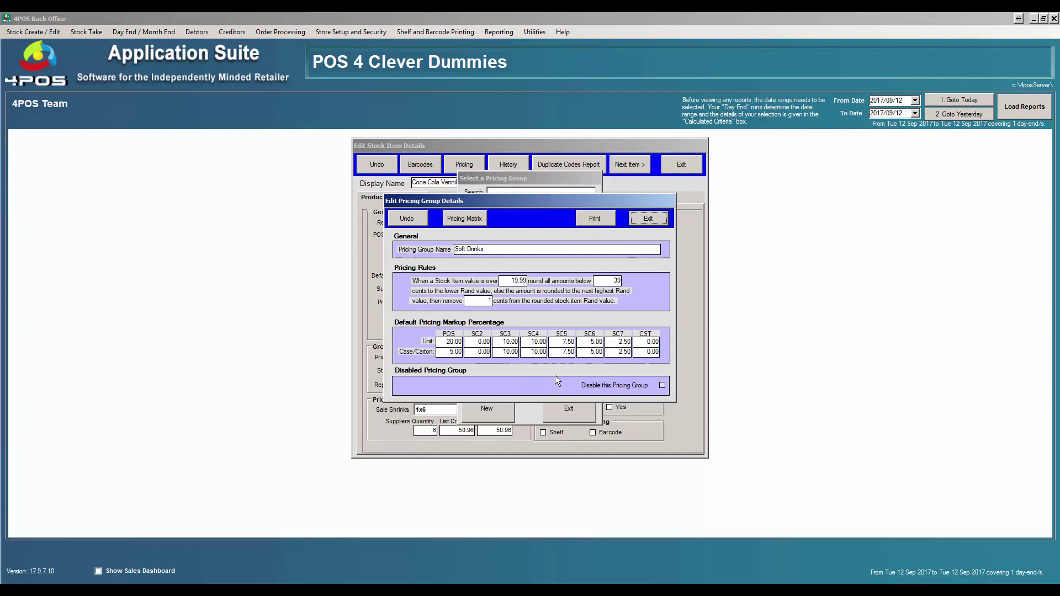
Step: Review the Soft Drinks POS markups (1 unit 20.00, pack of 6 5.00) and close the matrix and group unchanged
{"action": "left_click", "coordinate": [472, 220]}
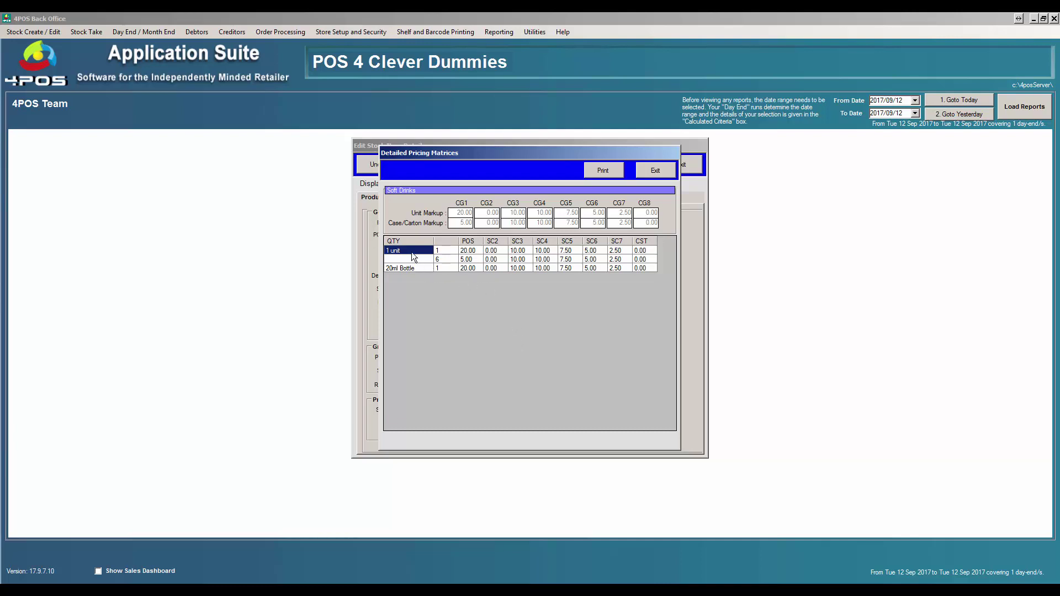
{"action": "left_click", "coordinate": [471, 252]}
{"action": "left_click", "coordinate": [464, 260]}
{"action": "left_click", "coordinate": [653, 170]}
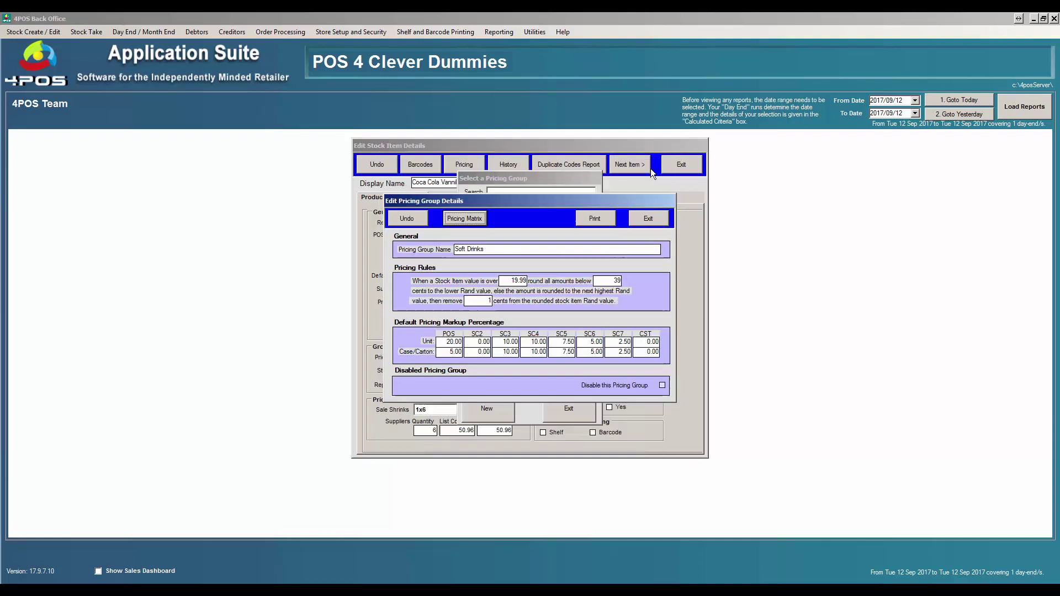
{"action": "left_click", "coordinate": [643, 220]}
Step: Close Coca Cola Vannila 2l and open the Castle Can 330ml stock item for editing
{"action": "left_click", "coordinate": [569, 412]}
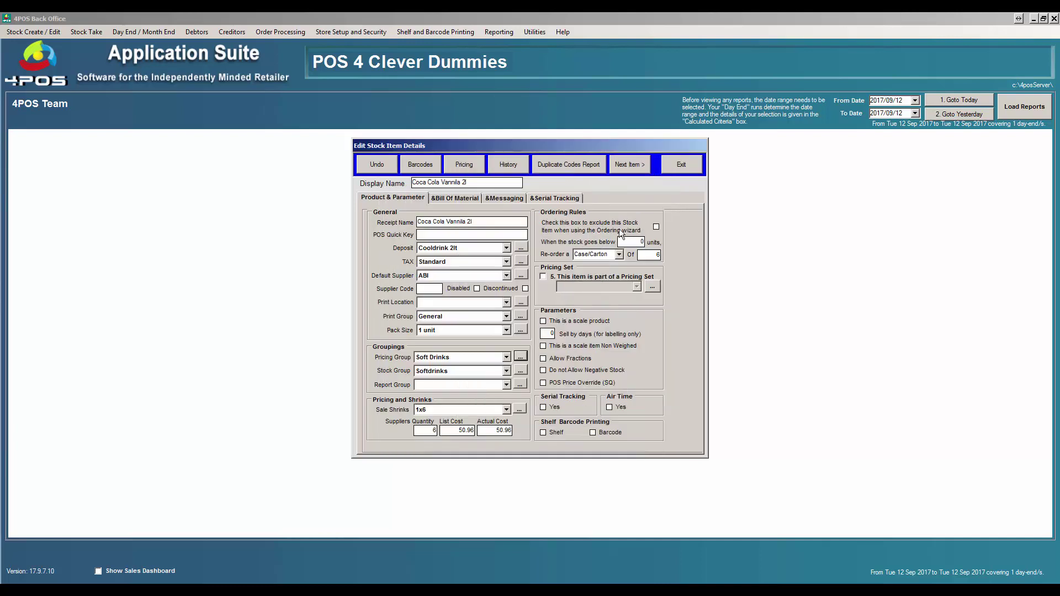
{"action": "left_click", "coordinate": [682, 165]}
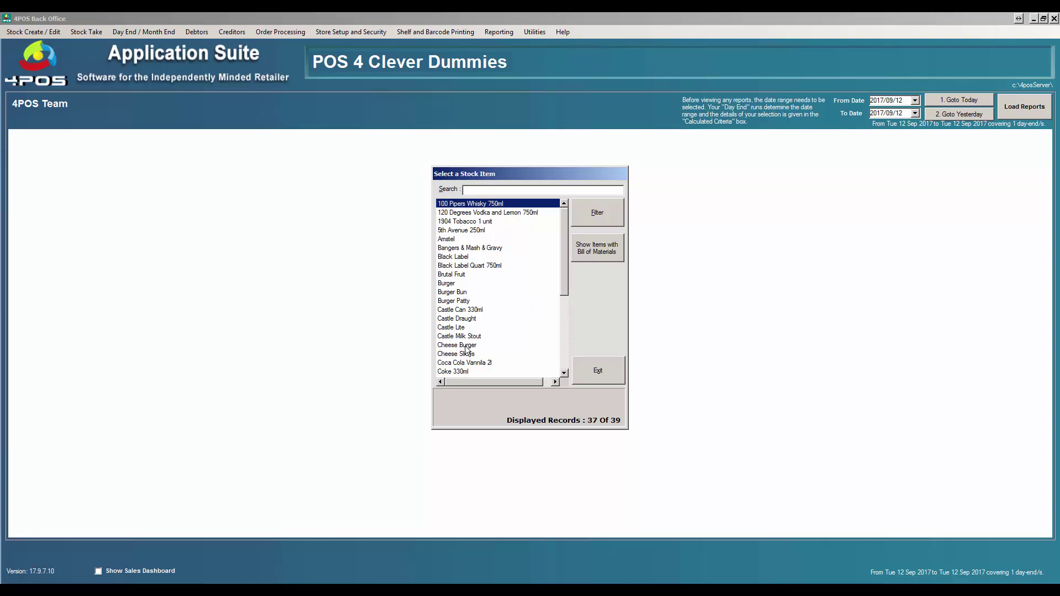
{"action": "left_click", "coordinate": [497, 310]}
{"action": "double_click", "coordinate": [495, 310]}
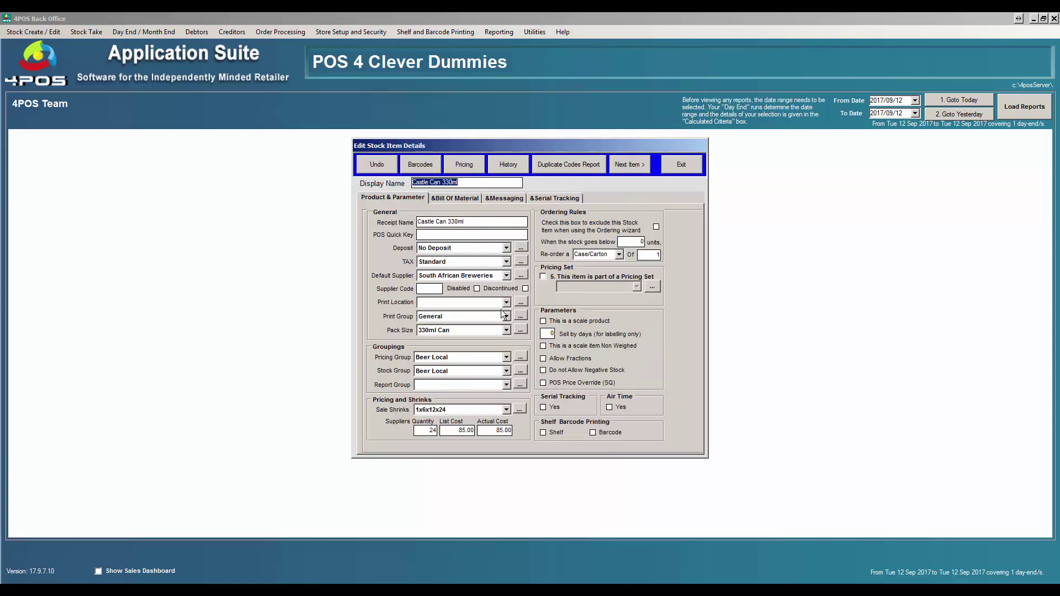
Step: Open the Beer Local pricing group's matrix from Castle Can 330ml's pricing group list
{"action": "left_click", "coordinate": [521, 357]}
{"action": "left_click", "coordinate": [488, 242]}
{"action": "double_click", "coordinate": [488, 243]}
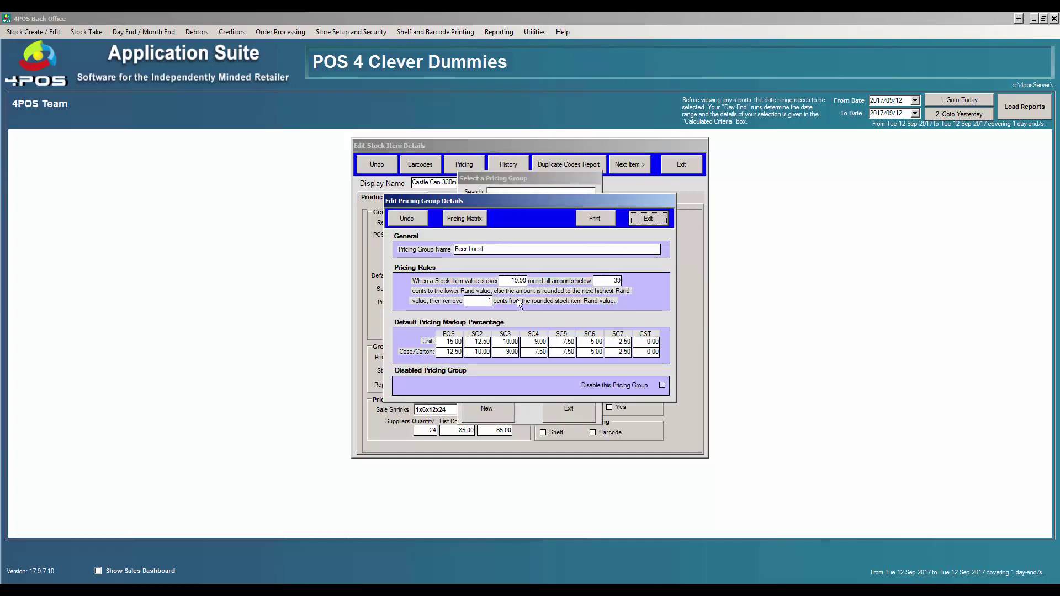
{"action": "left_click", "coordinate": [462, 220]}
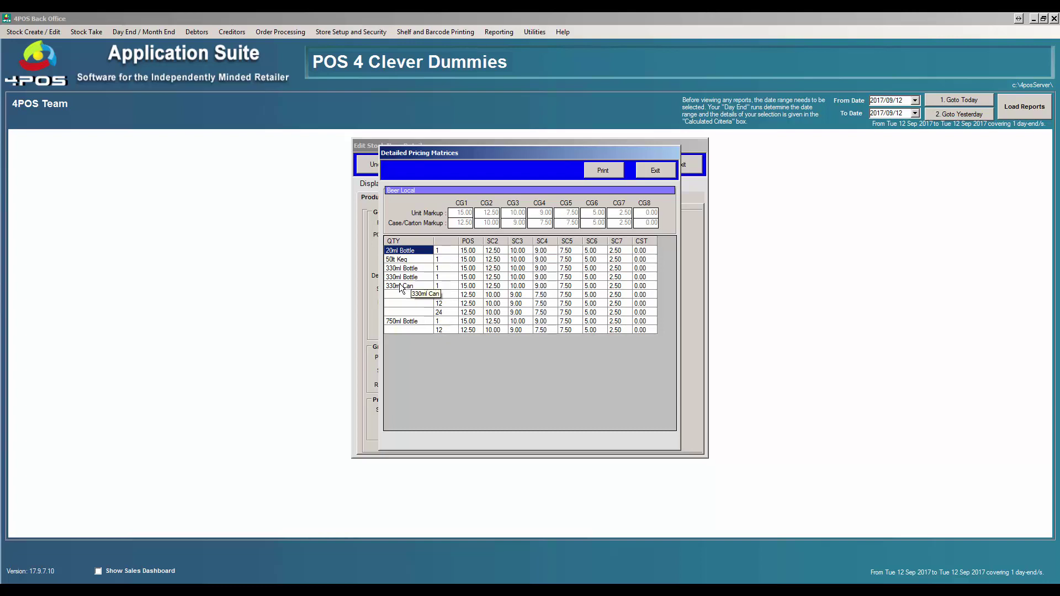
Step: Set the second 330ml Bottle POS markup to 12.50 and the 750ml Bottle markups to 9.50 and 7.50
{"action": "left_click", "coordinate": [467, 287]}
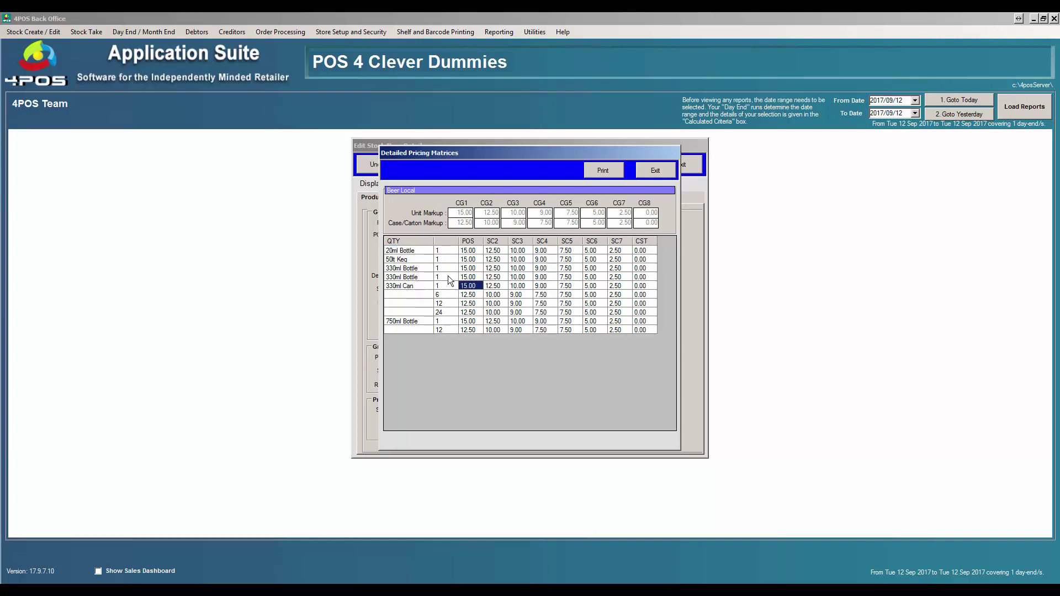
{"action": "left_click", "coordinate": [468, 278]}
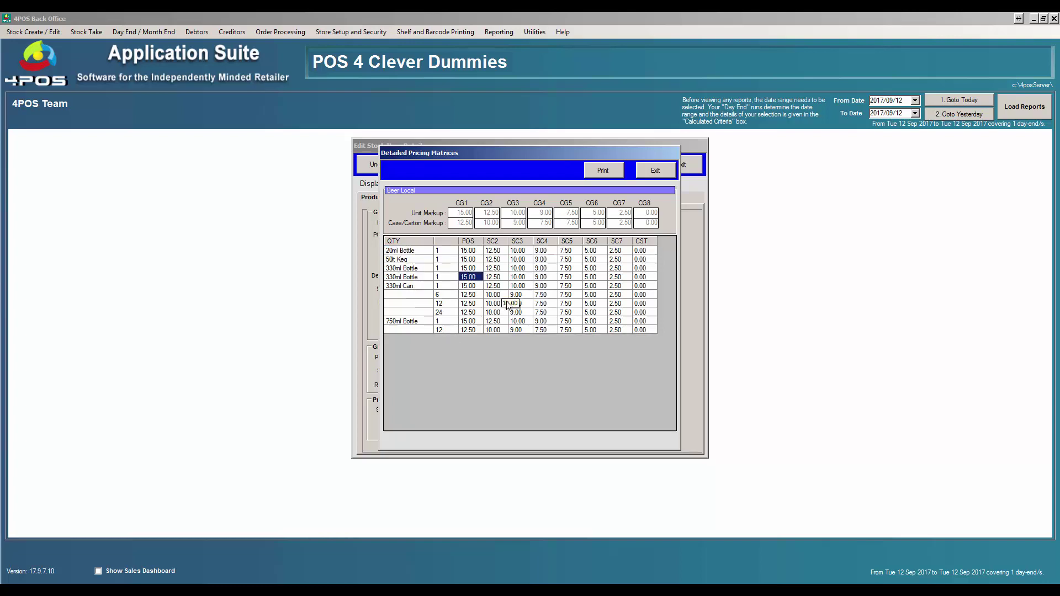
{"action": "type", "text": "1250"}
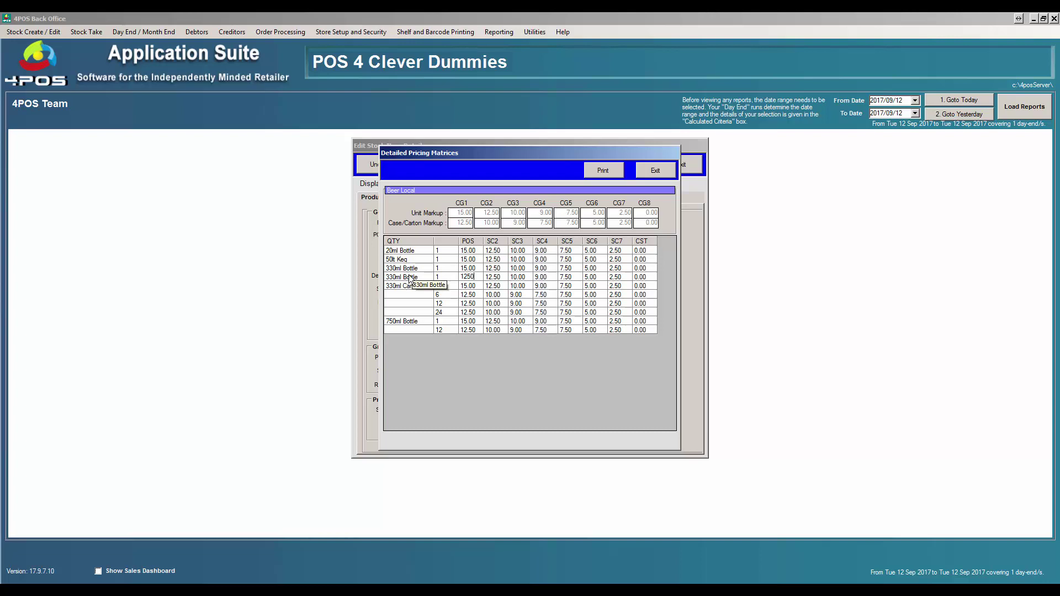
{"action": "left_click", "coordinate": [475, 322]}
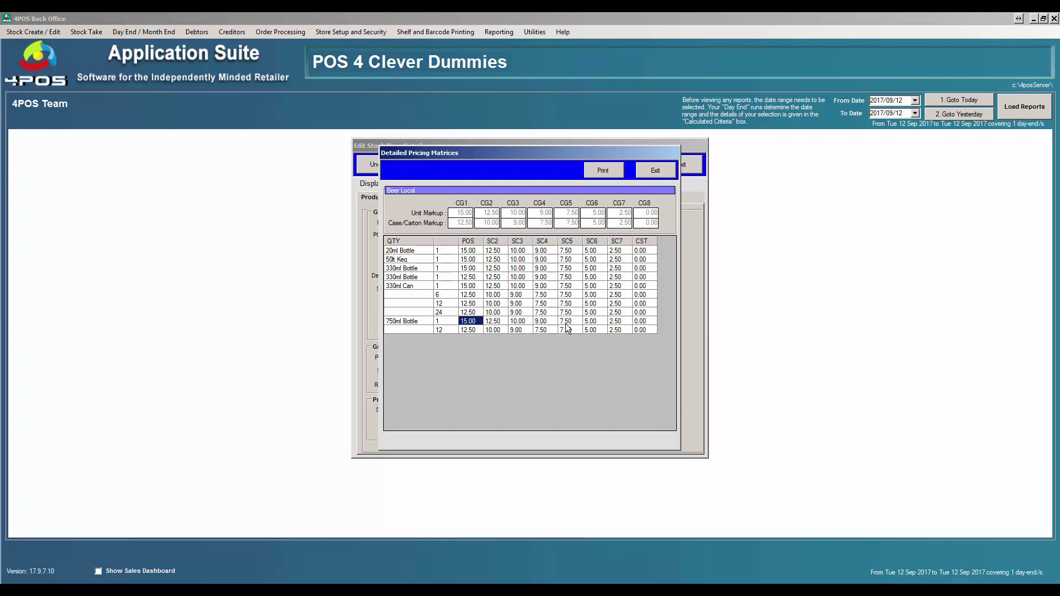
{"action": "type", "text": "950"}
{"action": "type", "text": "750"}
{"action": "left_click", "coordinate": [635, 304]}
Step: Close the Beer Local pricing matrix, its group details and the pricing group list
{"action": "left_click", "coordinate": [667, 173]}
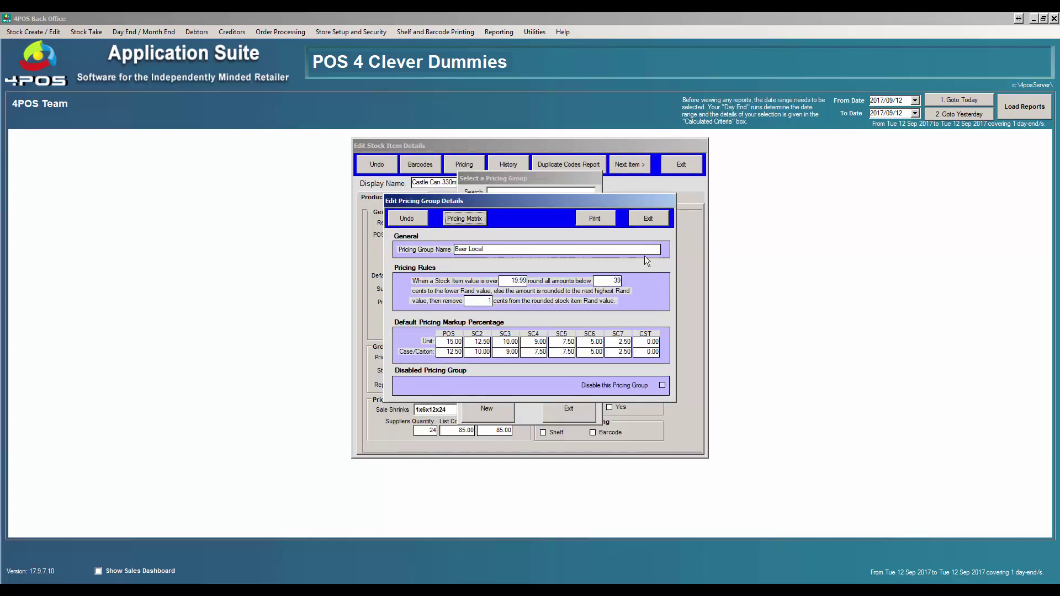
{"action": "left_click", "coordinate": [659, 217]}
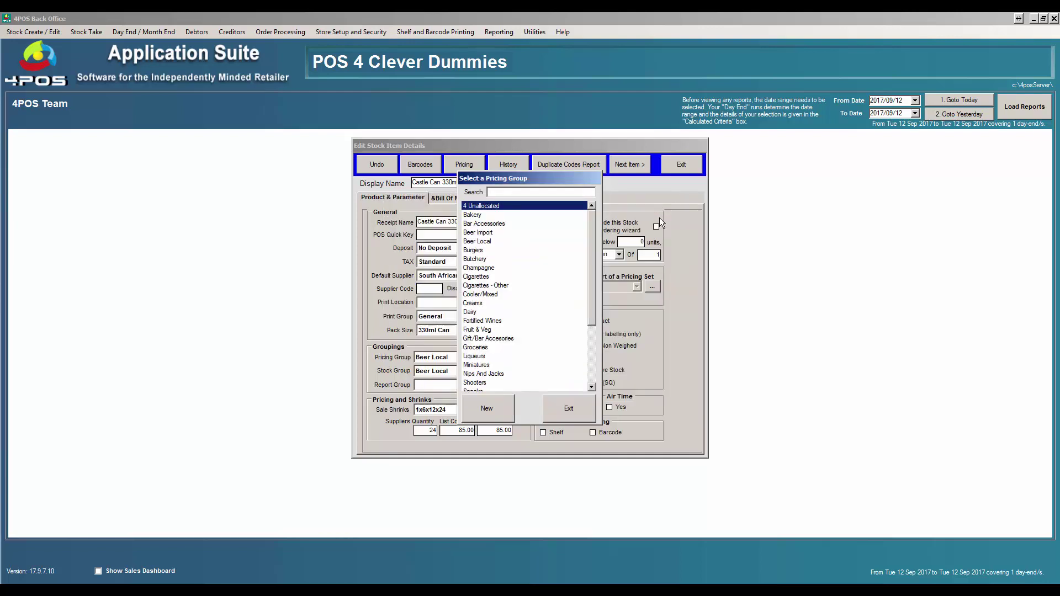
{"action": "left_click", "coordinate": [578, 413]}
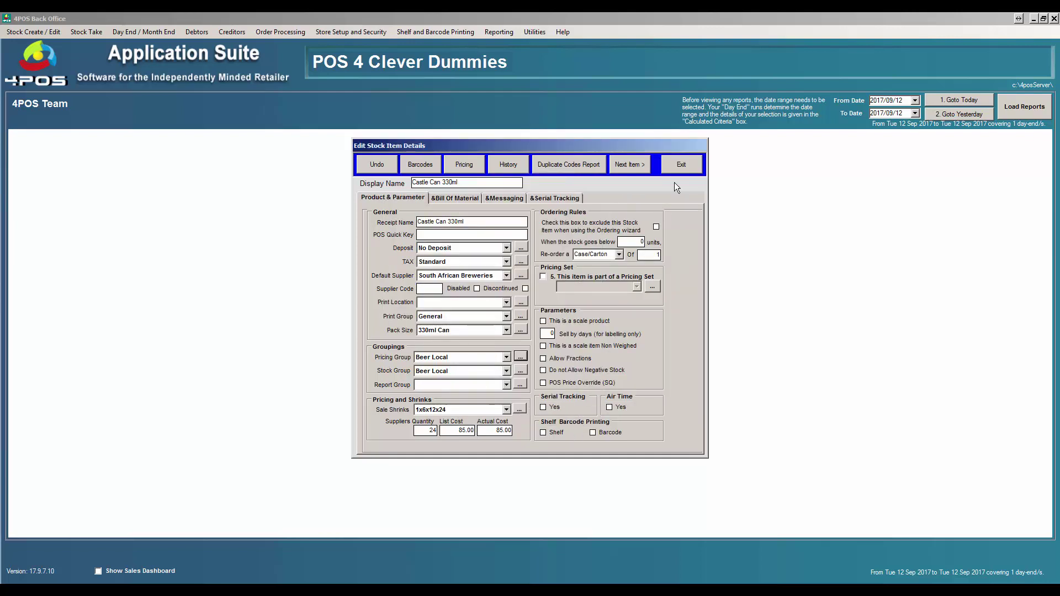